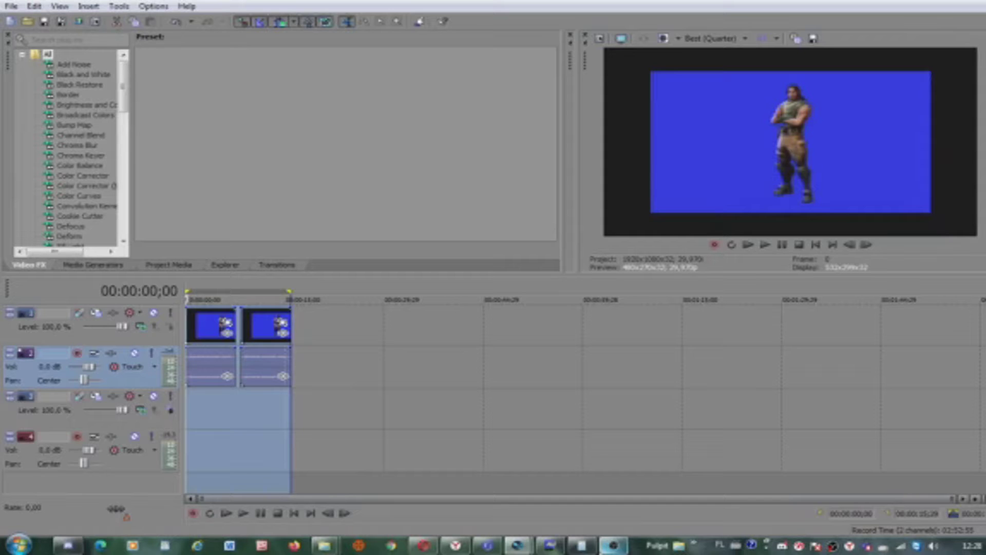
Step: Move the second clip's audio and video events back so they butt against the end of the first clip
click(272, 372)
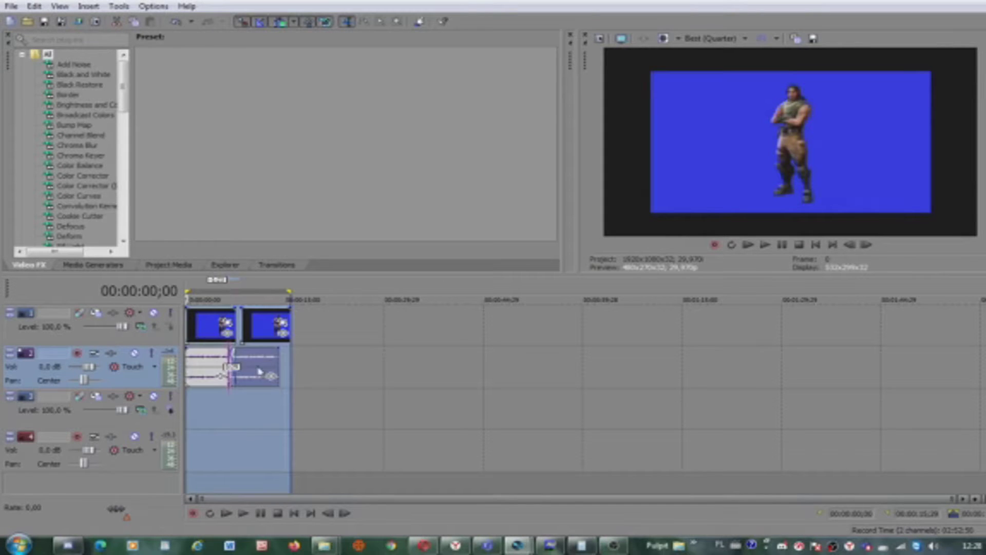
click(262, 333)
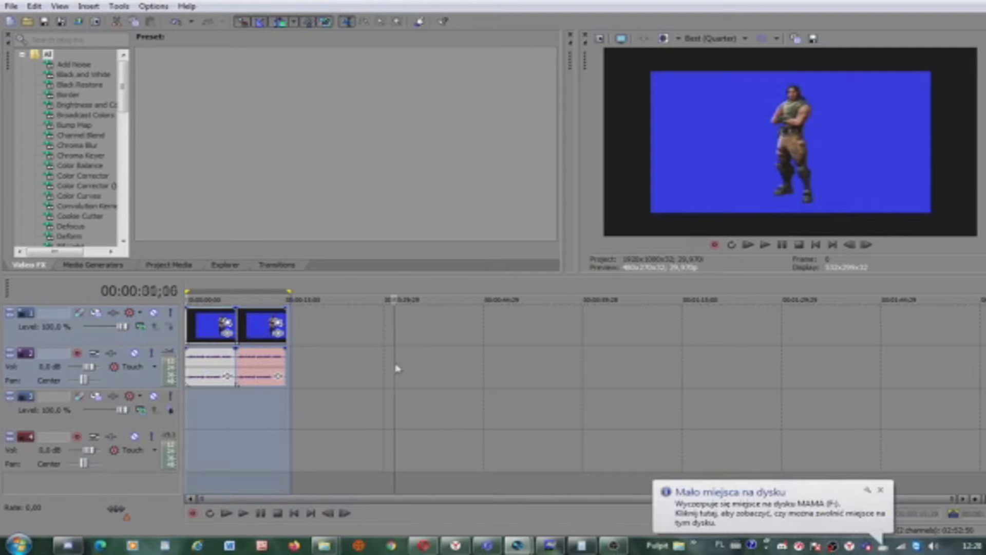
click(394, 371)
click(312, 370)
click(311, 366)
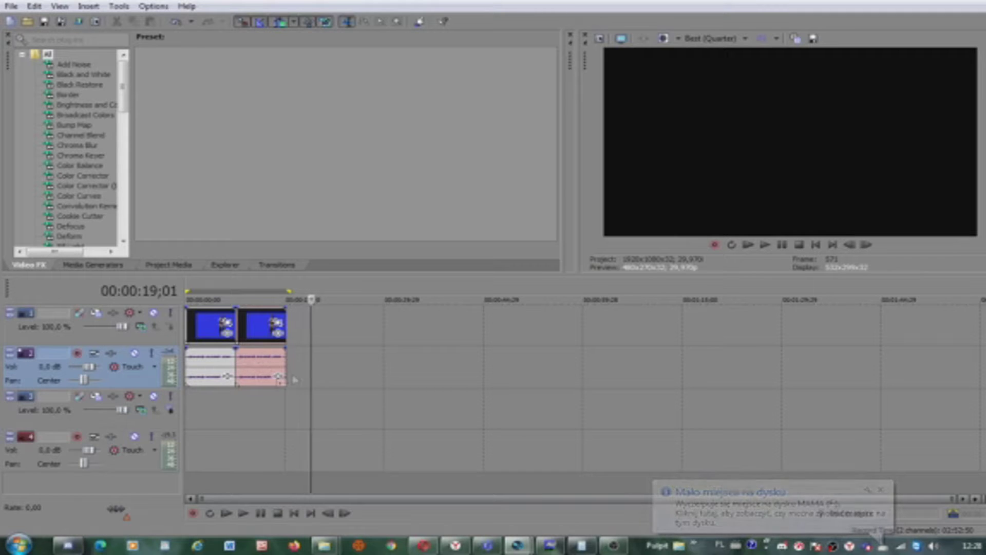
Step: Split the second video event at 00:00:09;06
click(241, 335)
click(243, 336)
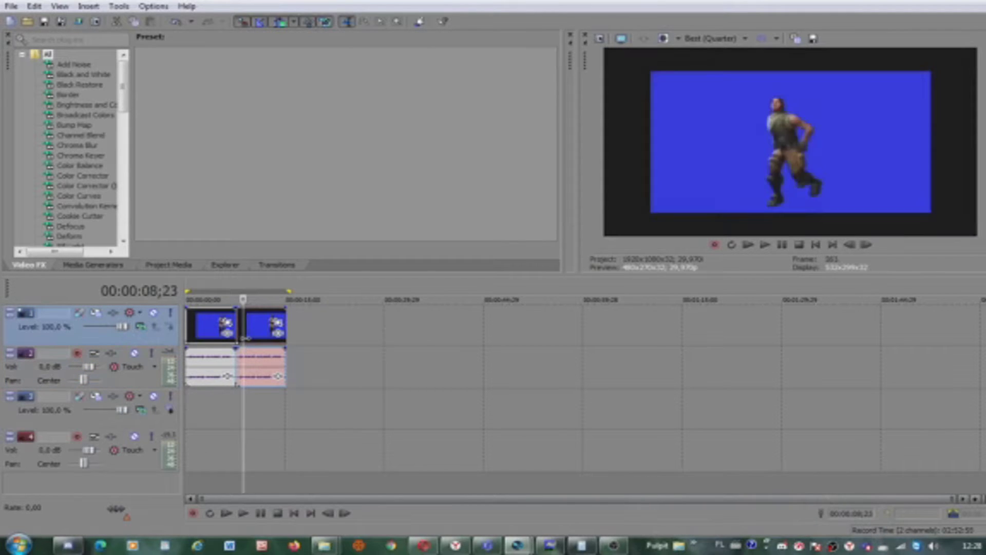
drag(244, 299, 246, 300)
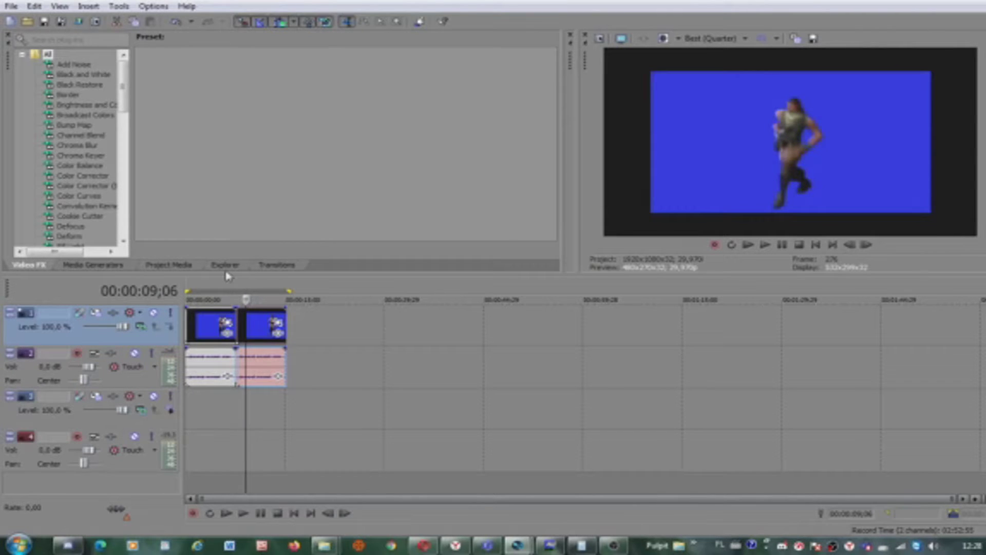
key(s)
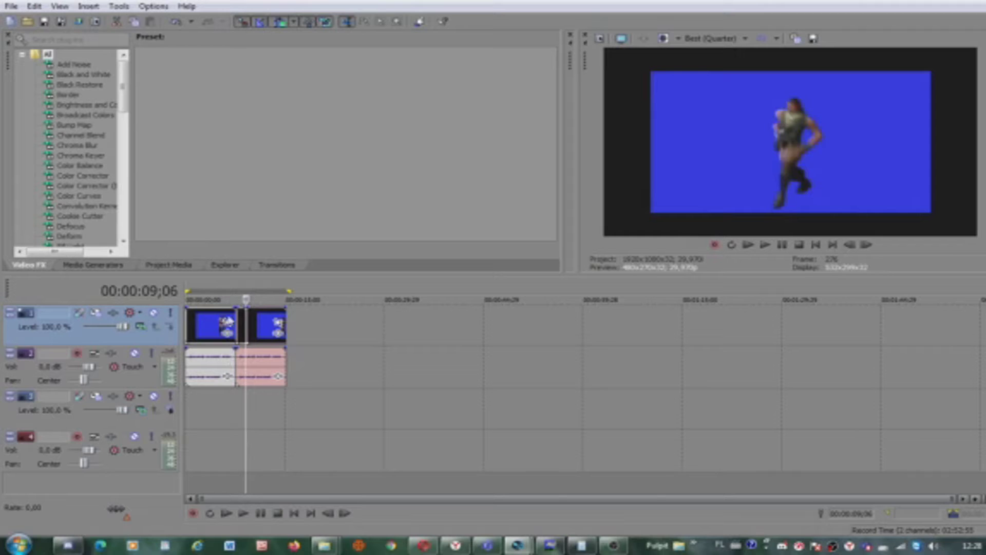
Step: Split the first video event at 00:00:05;25
click(219, 329)
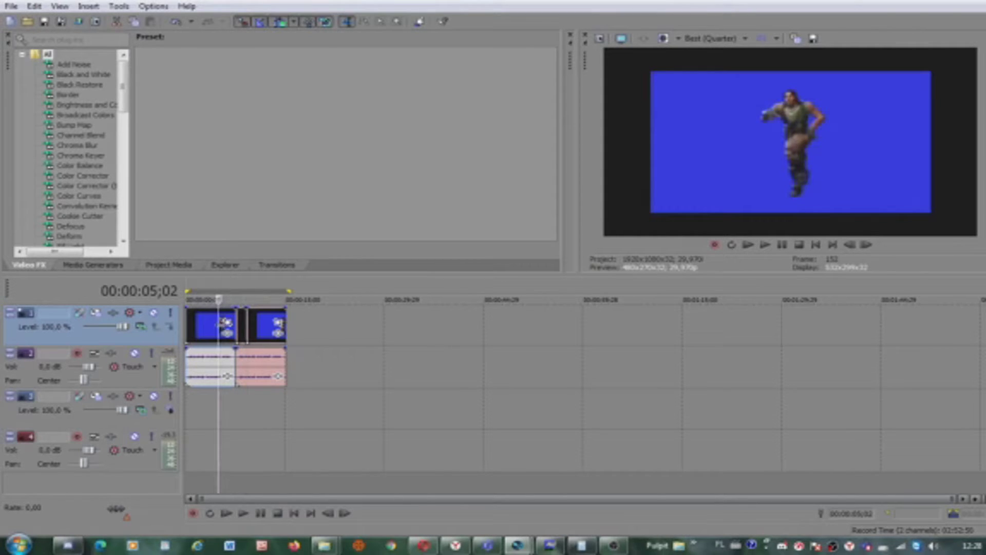
click(223, 322)
click(224, 322)
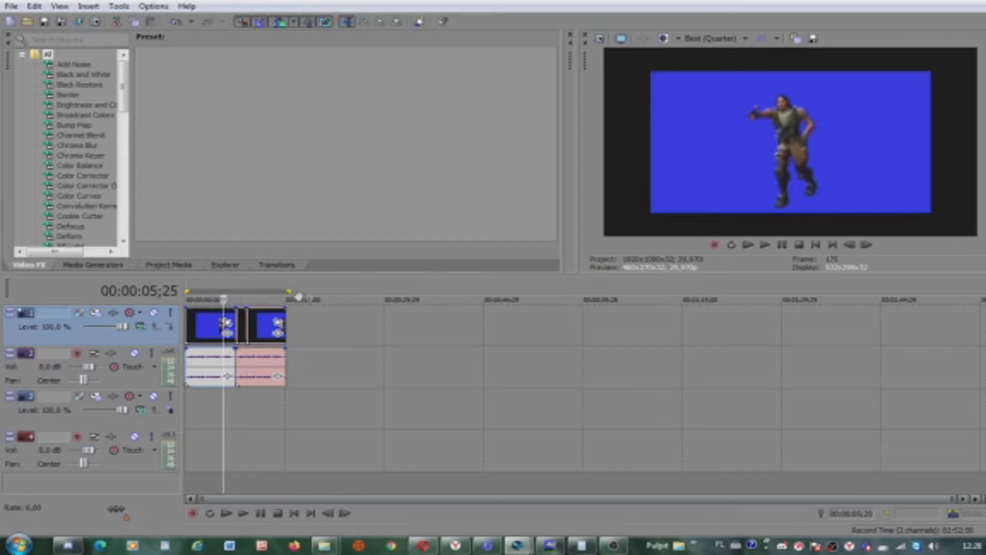
key(s)
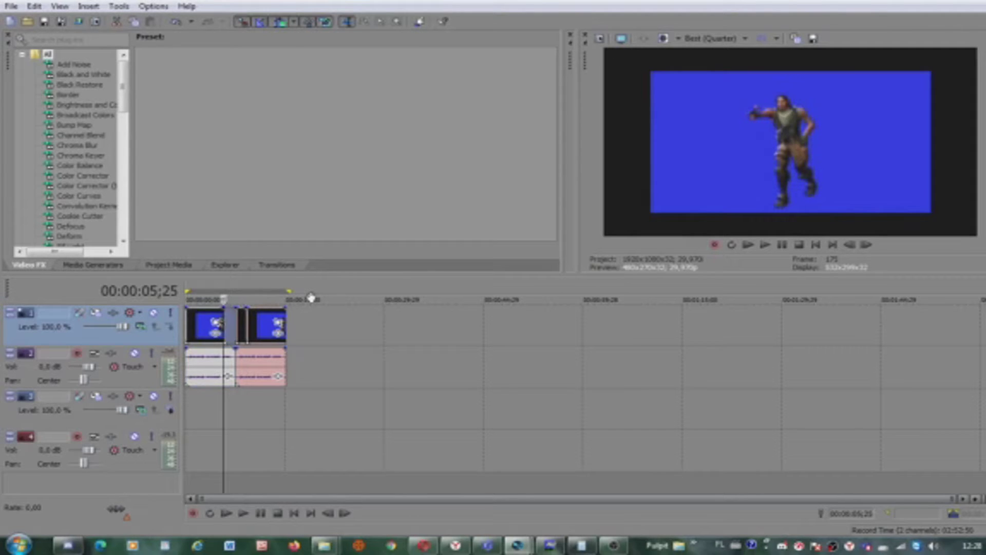
Step: Duplicate the top video track and clear the event selection
right_click(122, 339)
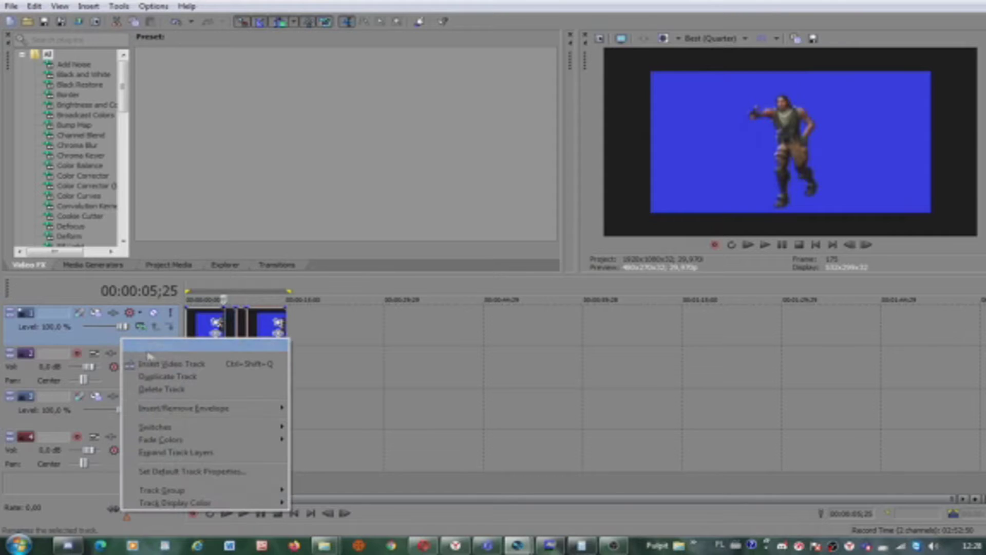
click(183, 377)
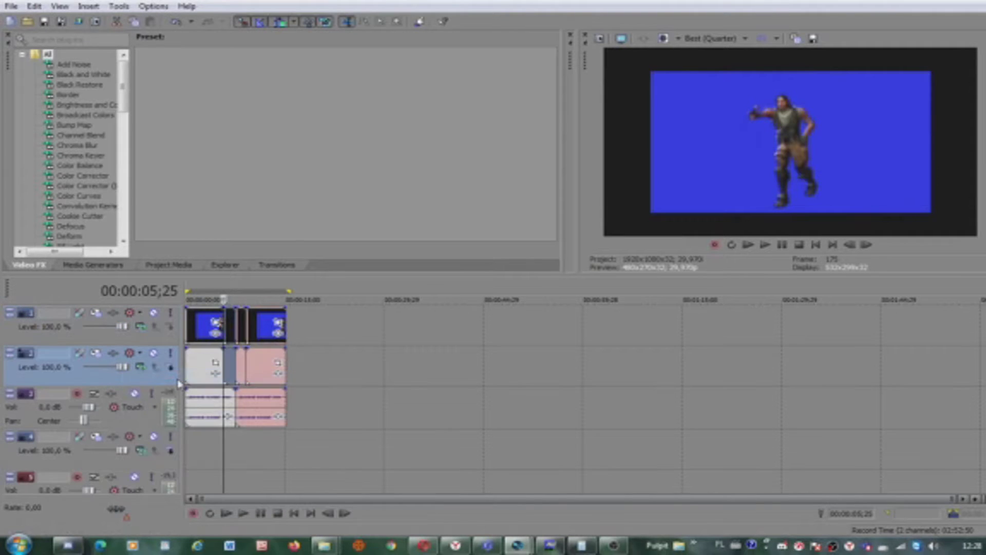
right_click(232, 379)
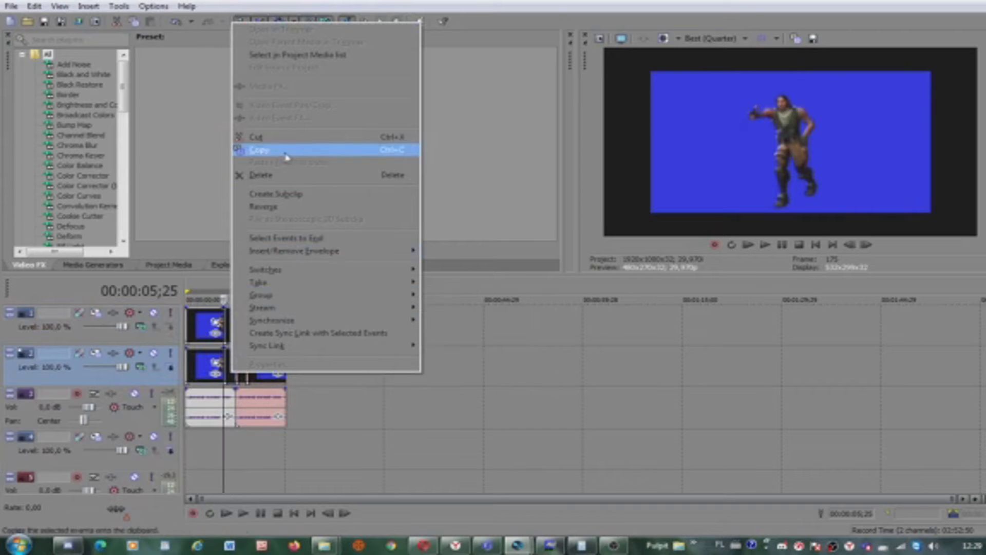
click(423, 379)
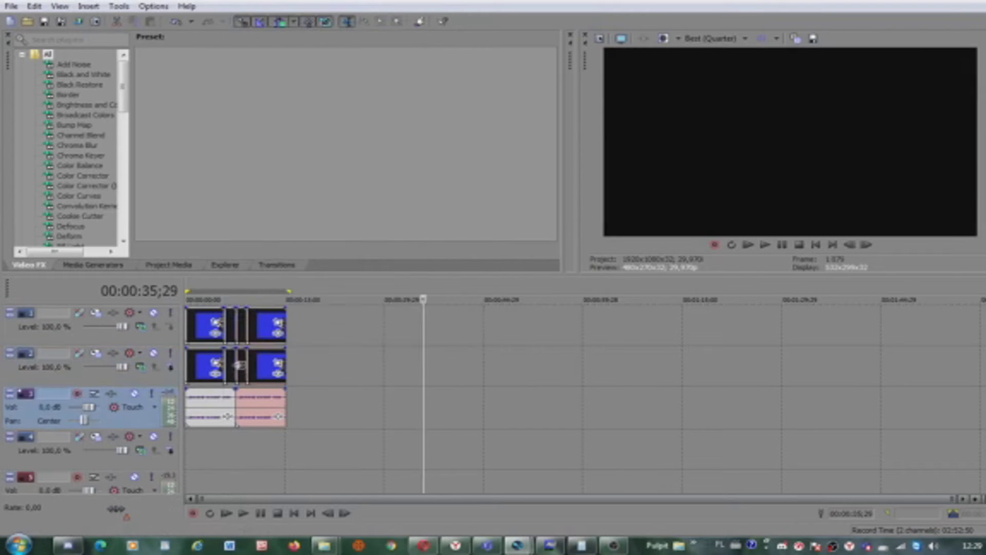
Step: In Event Pan/Crop, enable a mask on the duplicated track's short event after 00:00:05;25 and draw it around the right half of the frame
right_click(232, 370)
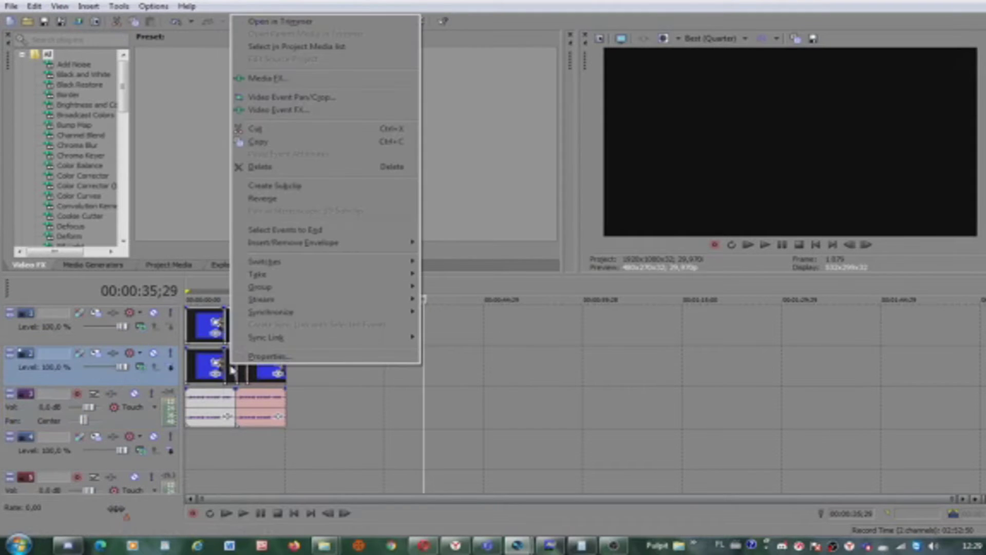
click(348, 98)
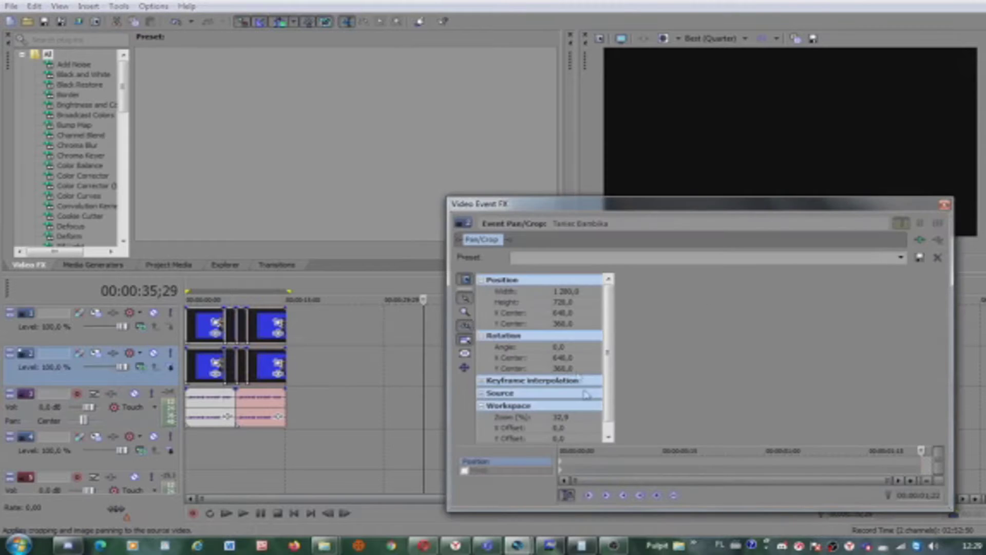
click(483, 471)
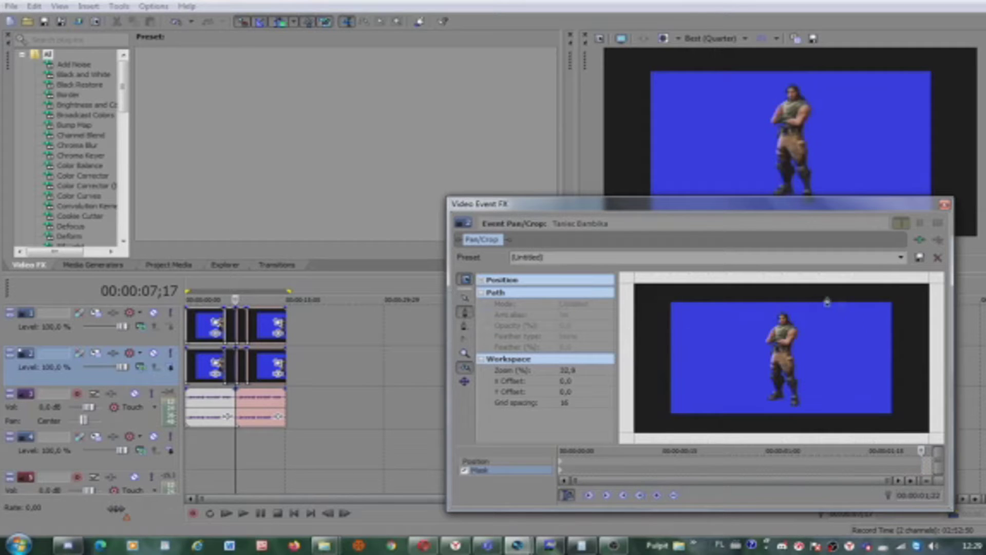
click(785, 284)
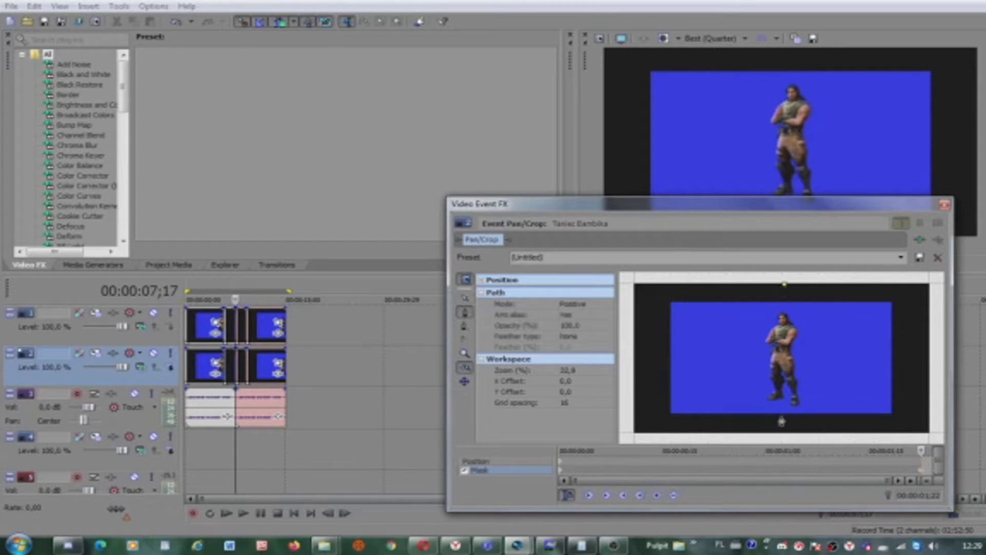
click(785, 436)
click(929, 433)
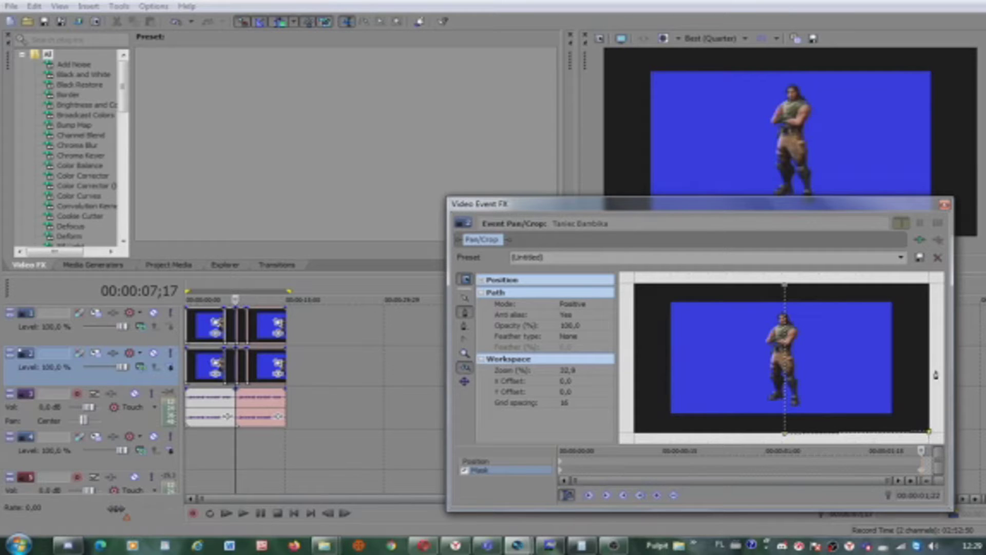
click(929, 284)
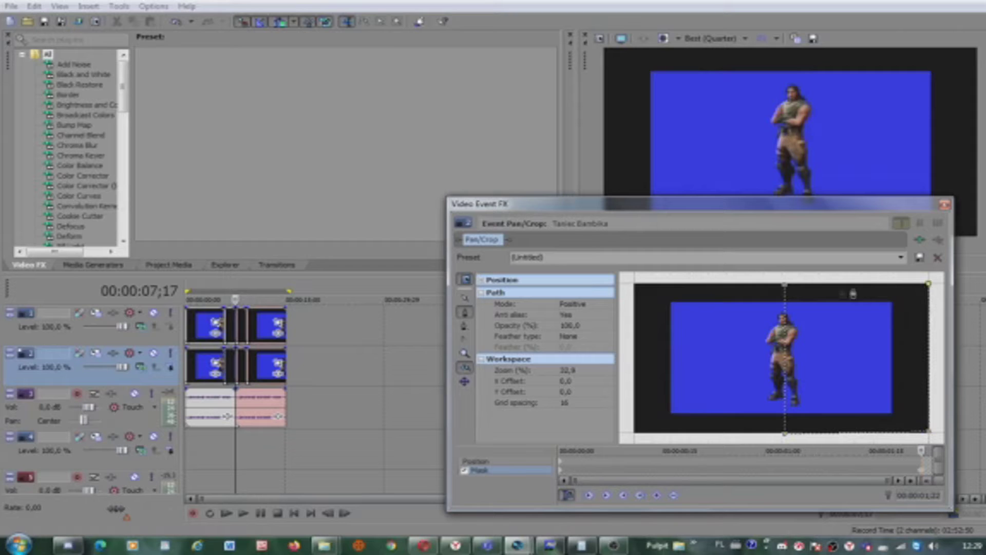
click(785, 286)
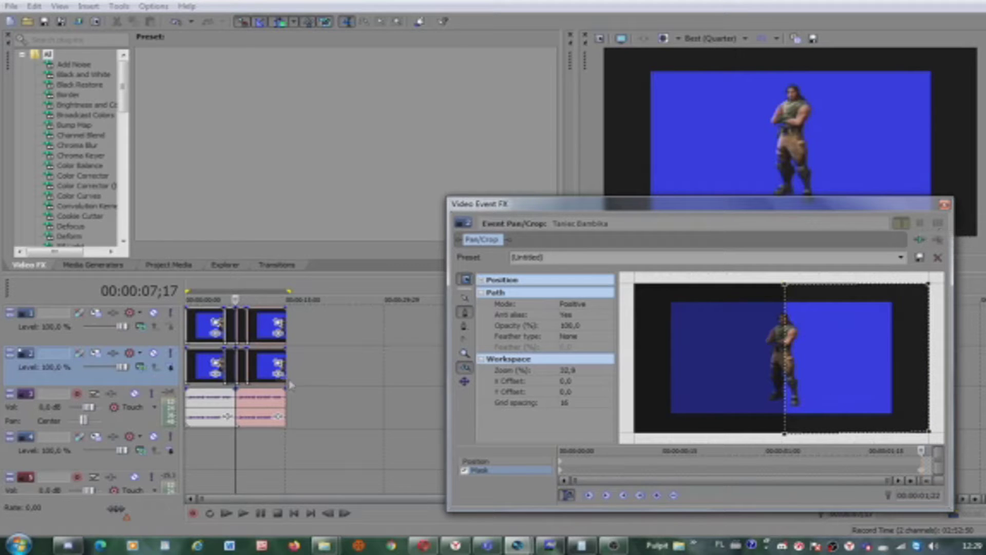
click(945, 207)
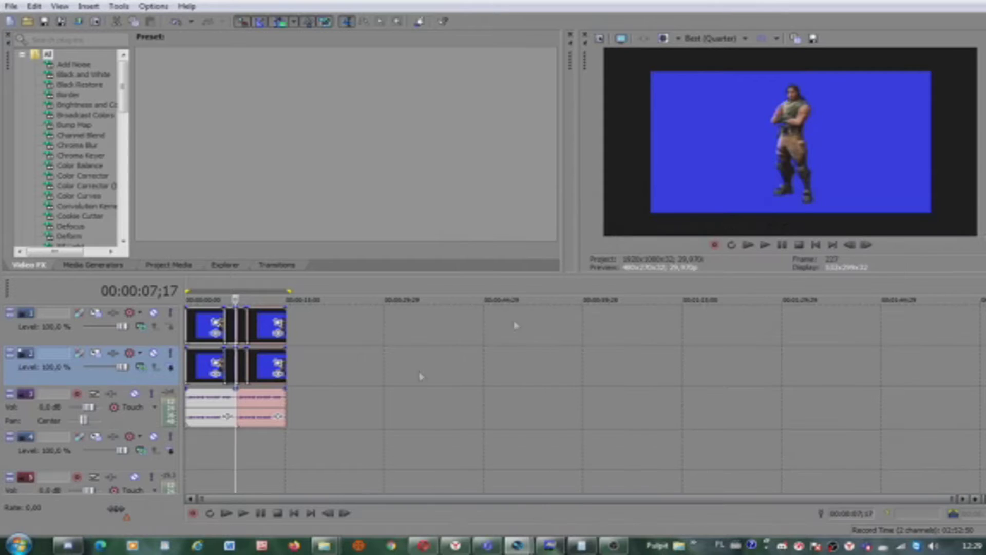
Step: Check the mask in the Event Pan/Crop settings of the duplicated track's short event
right_click(230, 371)
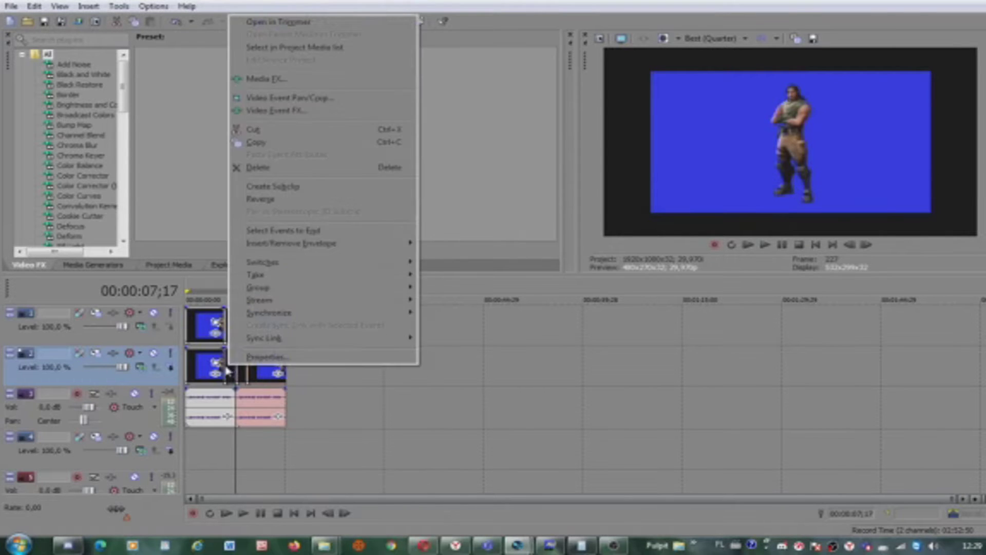
click(340, 105)
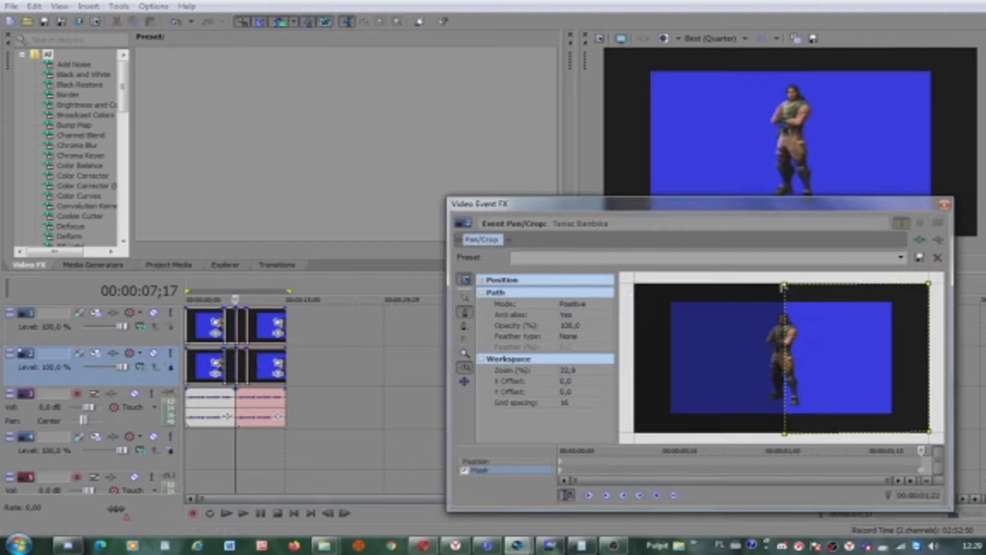
click(945, 206)
right_click(231, 376)
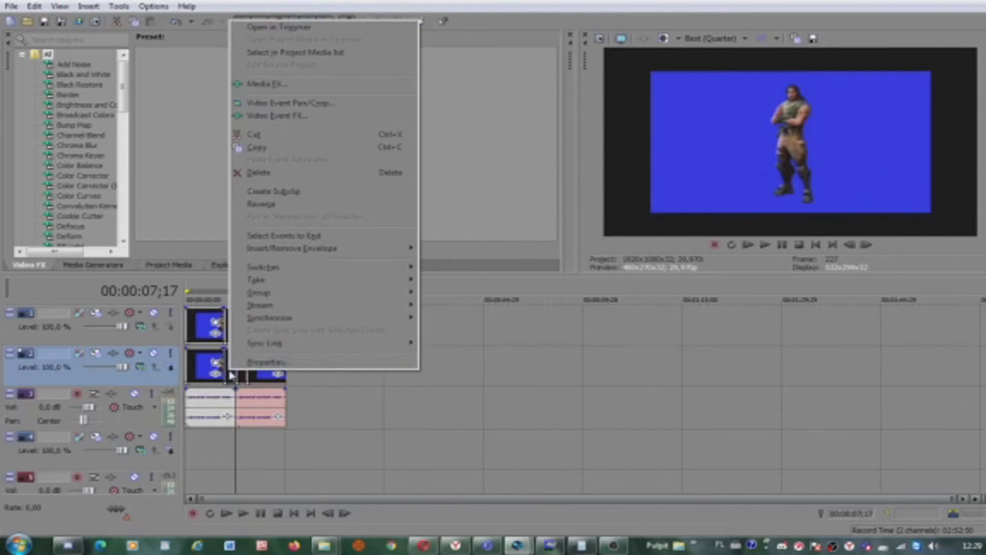
click(348, 103)
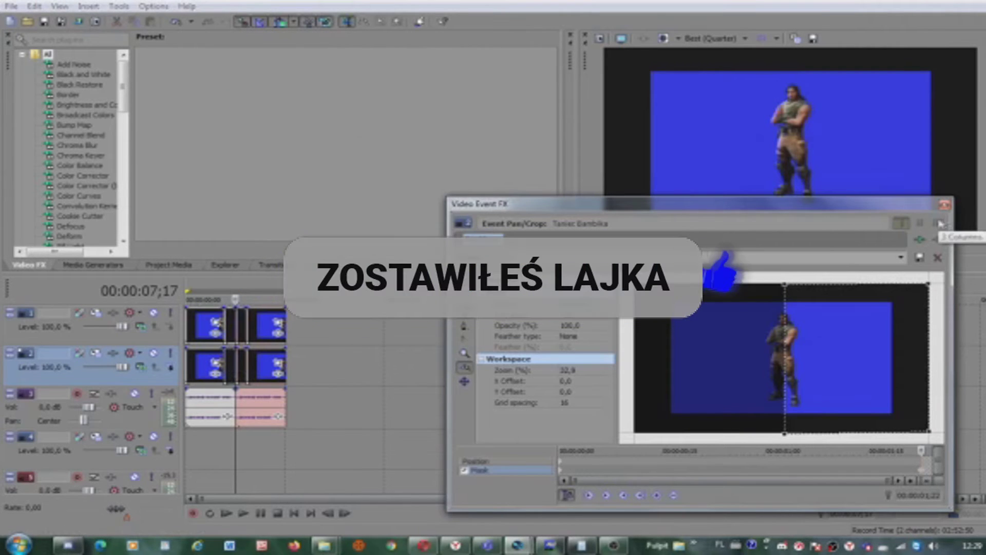
click(944, 205)
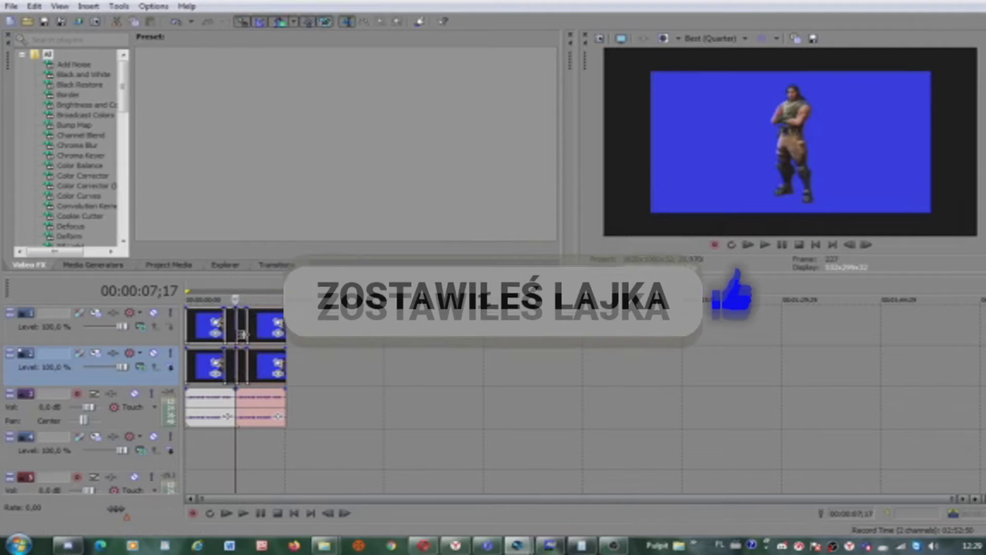
Step: Open Event Pan/Crop for the matching short event on the top video track and enable its mask
right_click(236, 329)
right_click(232, 325)
click(295, 270)
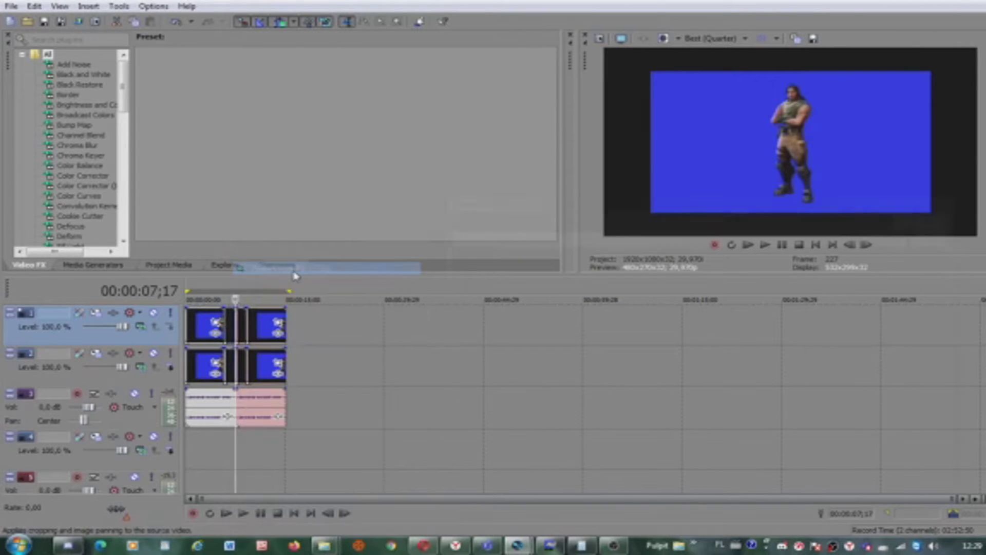
click(483, 471)
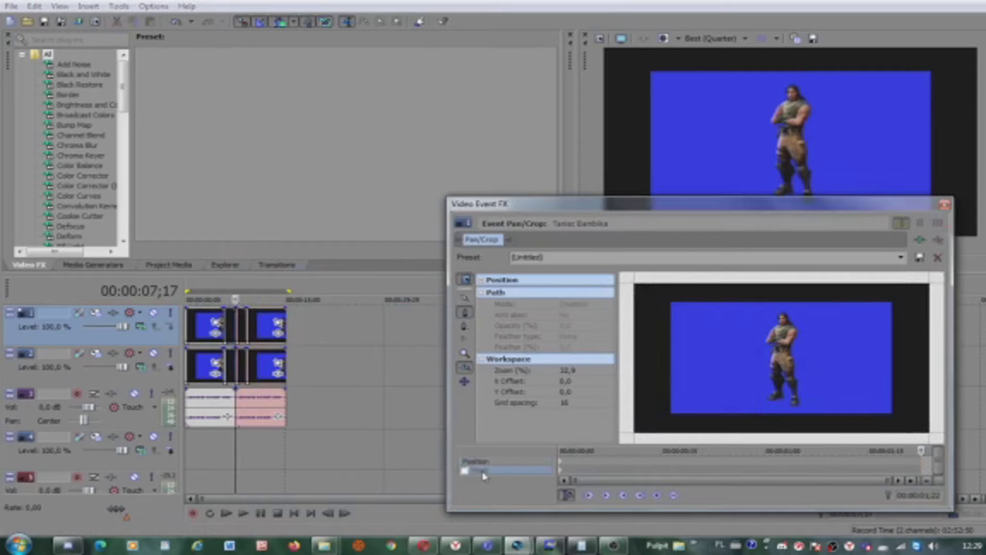
click(465, 471)
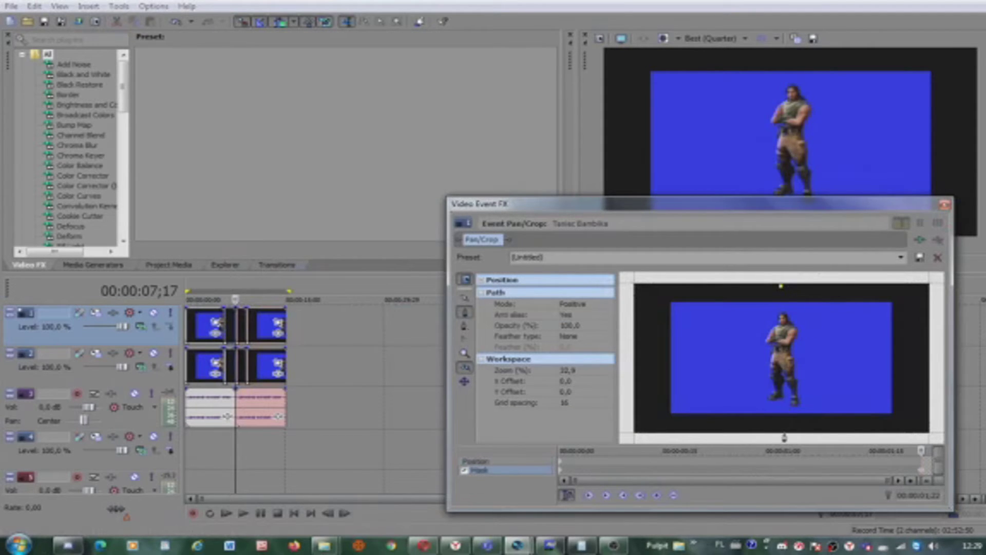
click(780, 437)
click(634, 437)
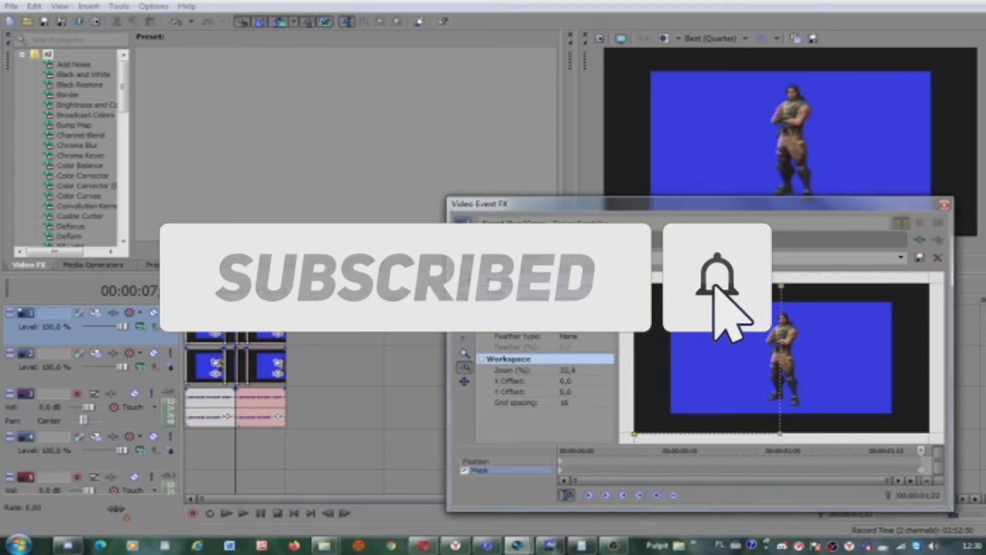
click(781, 287)
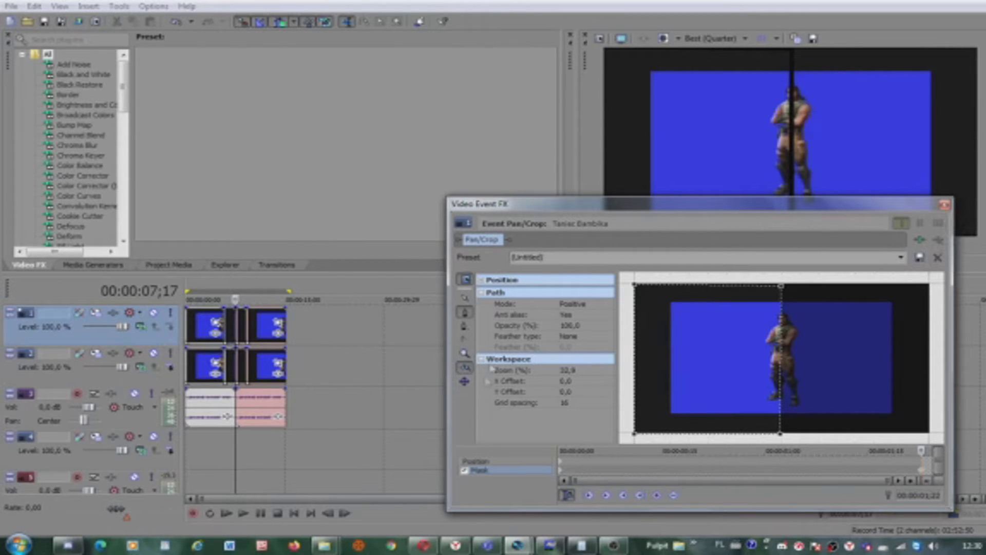
click(465, 326)
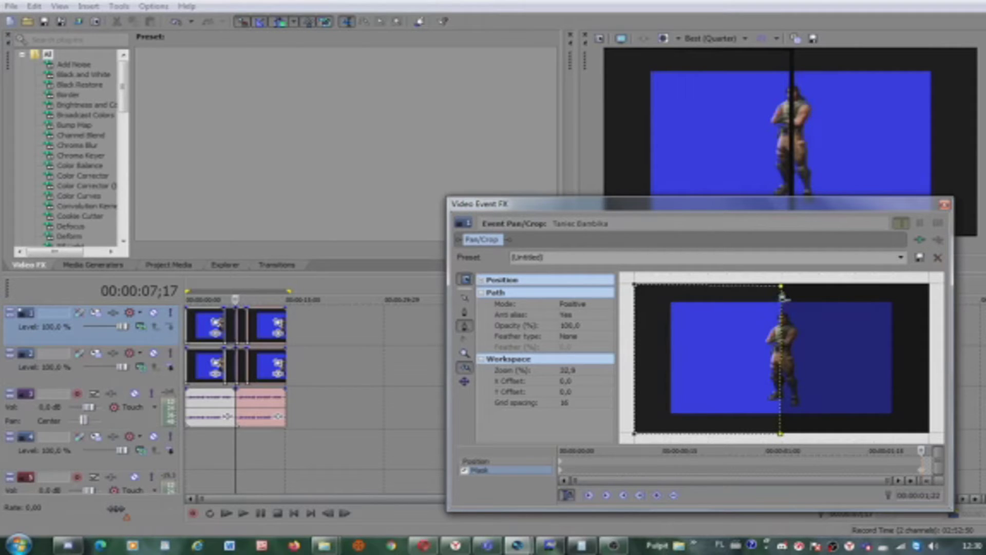
click(782, 288)
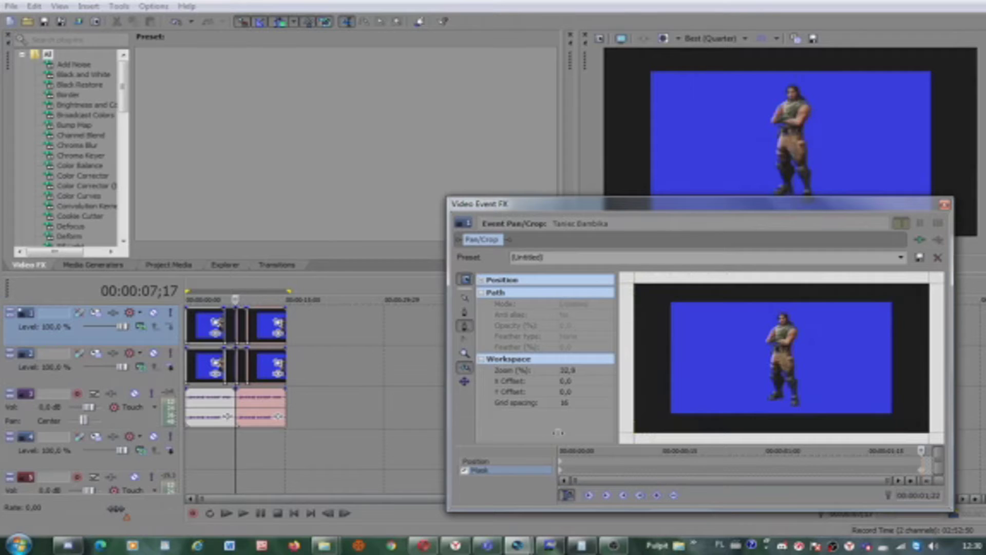
Step: Draw a closed mask around the left half of the frame for the top track's short event before the cut
click(465, 312)
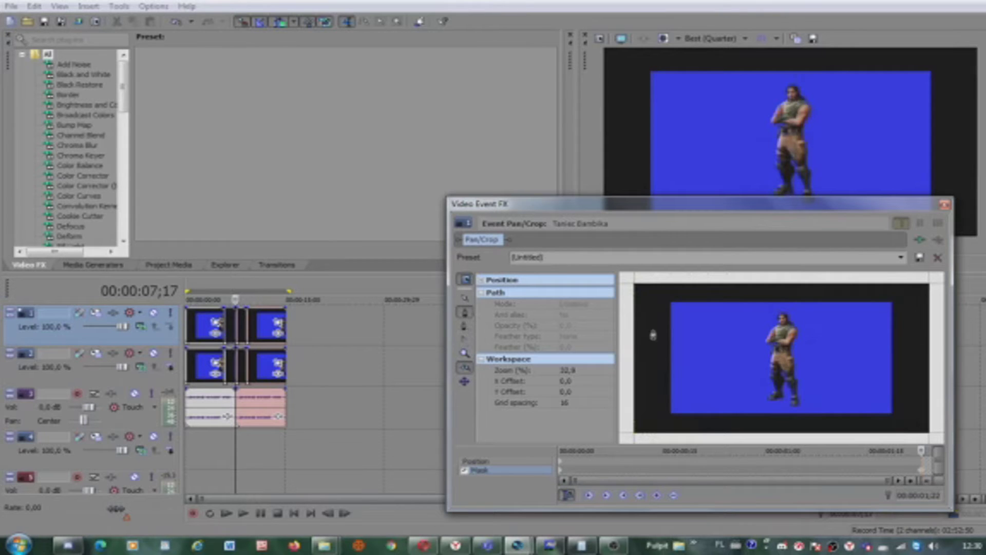
click(635, 286)
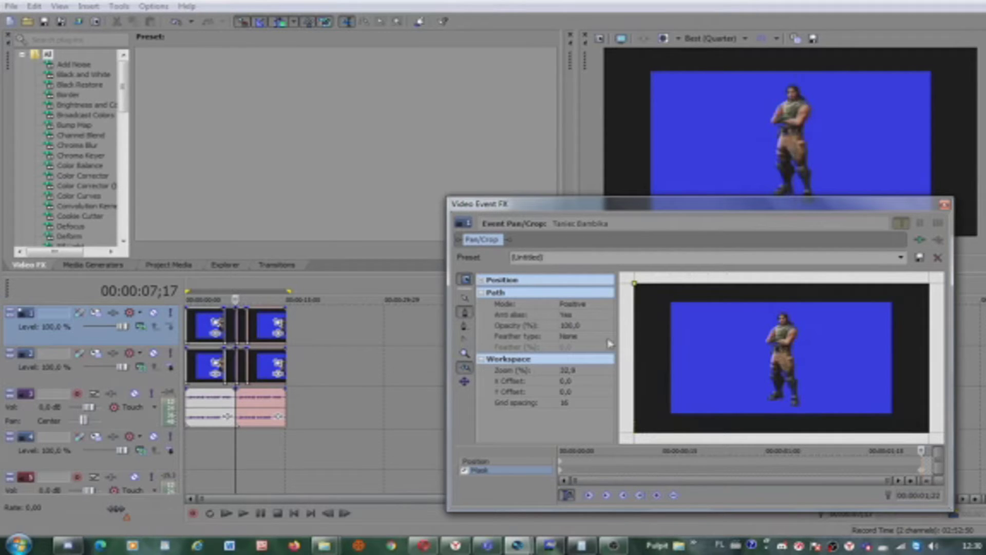
click(635, 437)
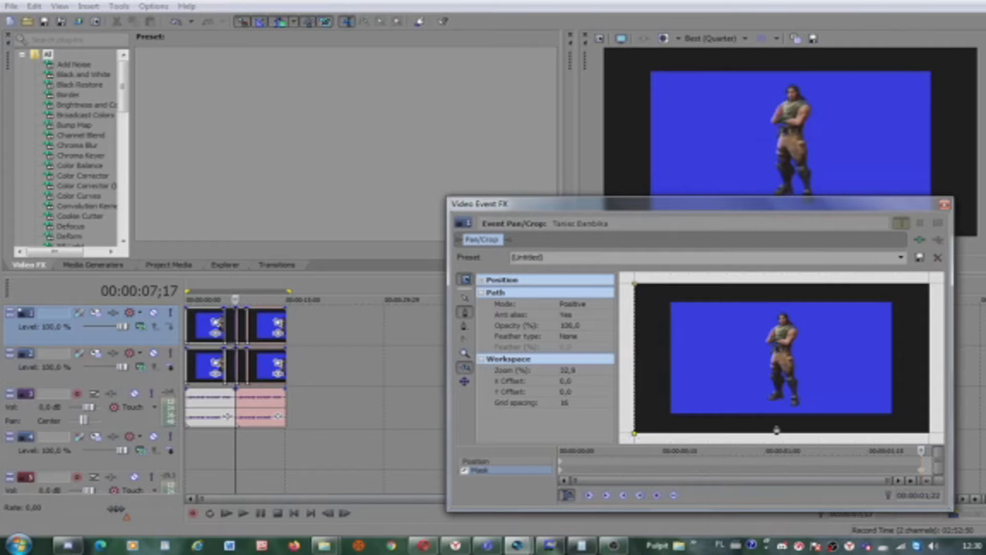
click(797, 435)
click(795, 284)
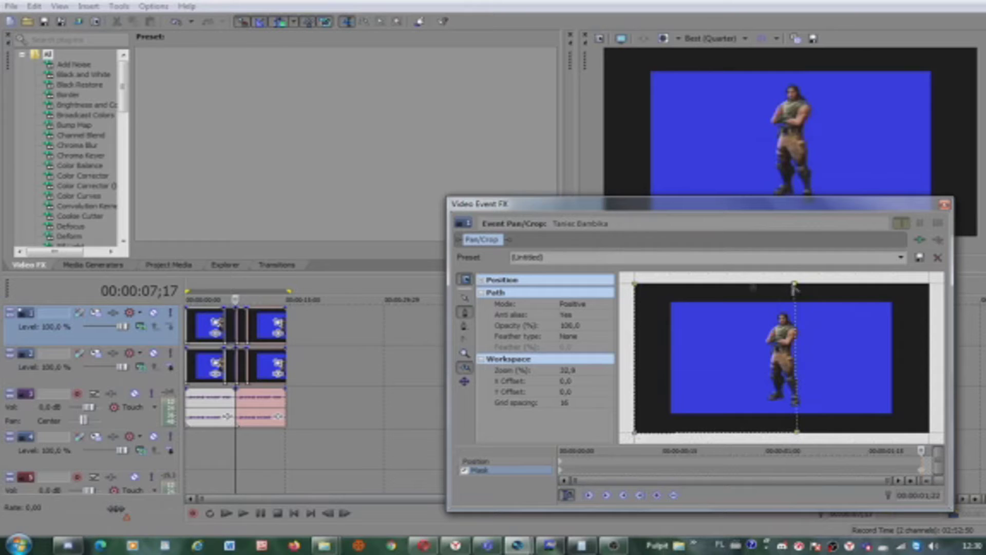
click(636, 285)
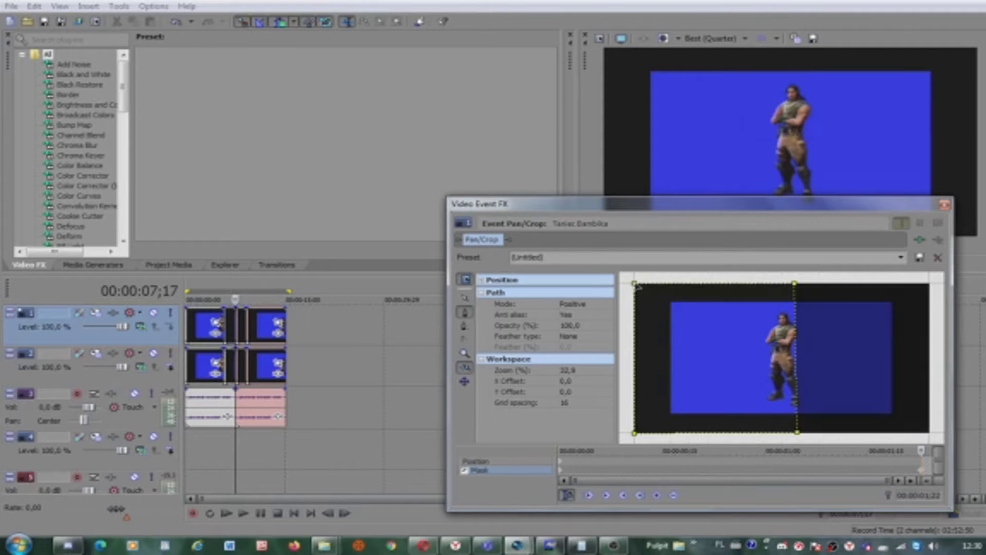
click(944, 207)
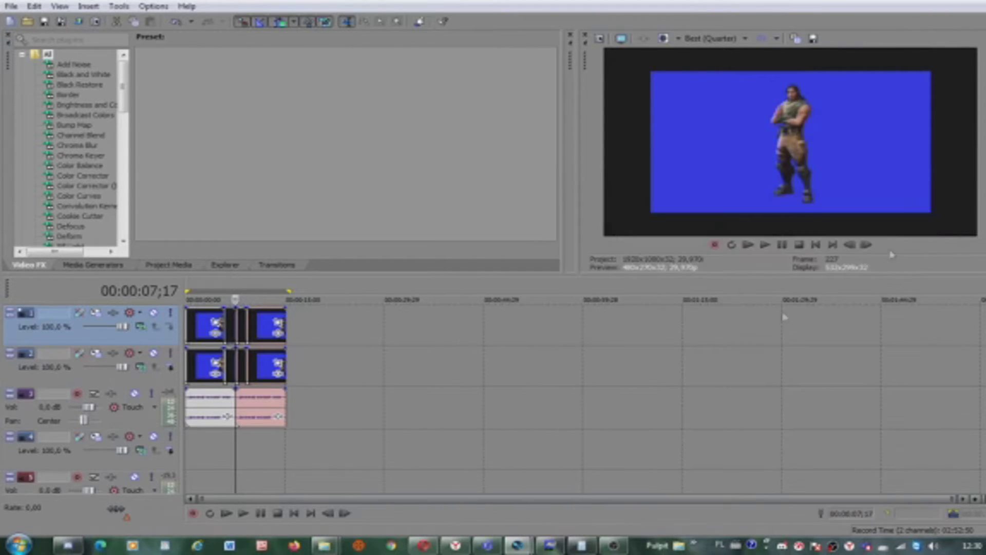
Step: In Event Pan/Crop, enable a mask on the second track's short event after the cut and draw it around the right half of the frame
right_click(239, 362)
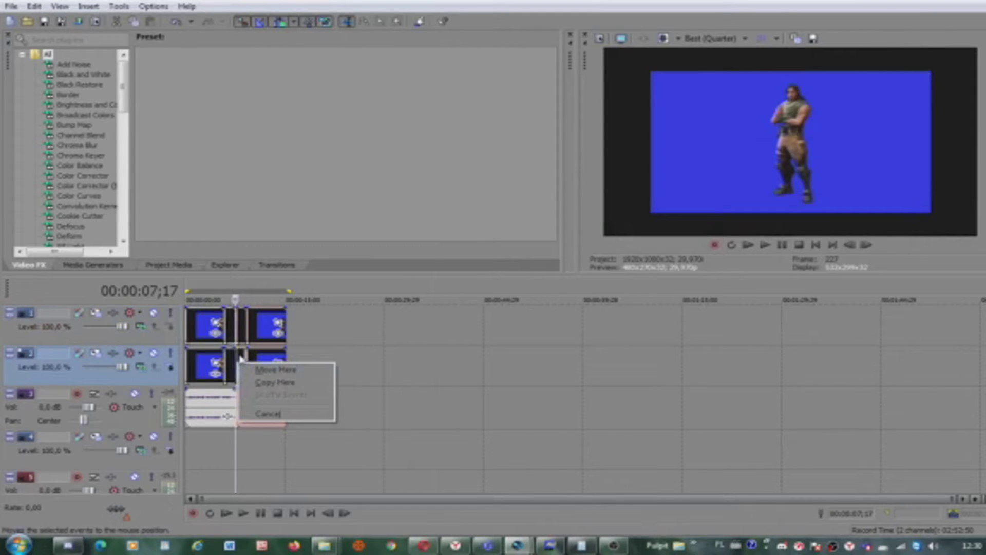
right_click(241, 359)
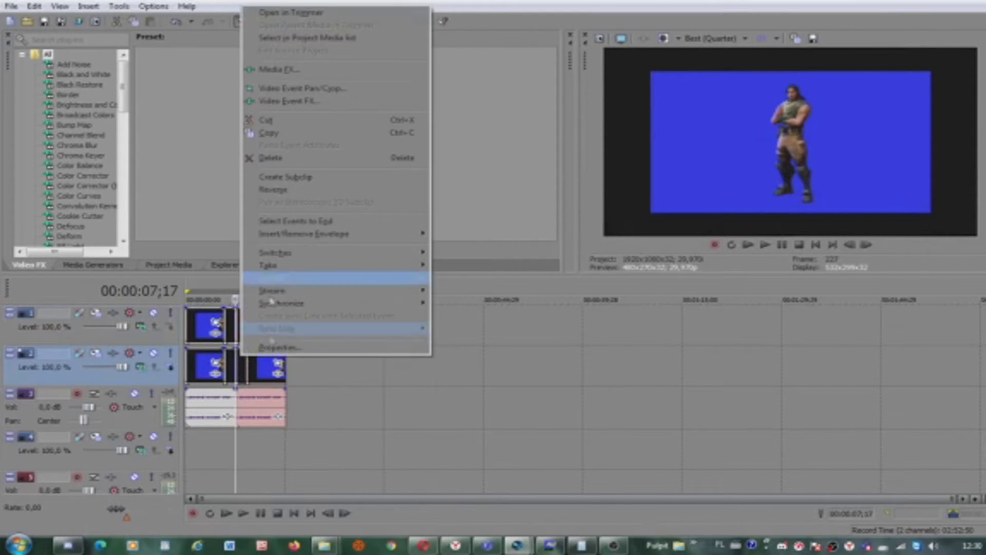
click(374, 88)
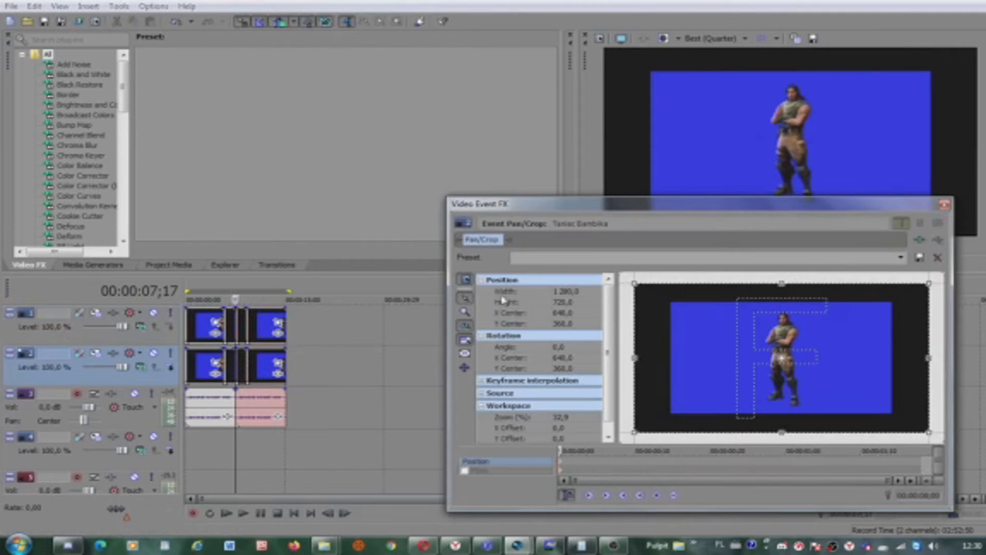
click(476, 471)
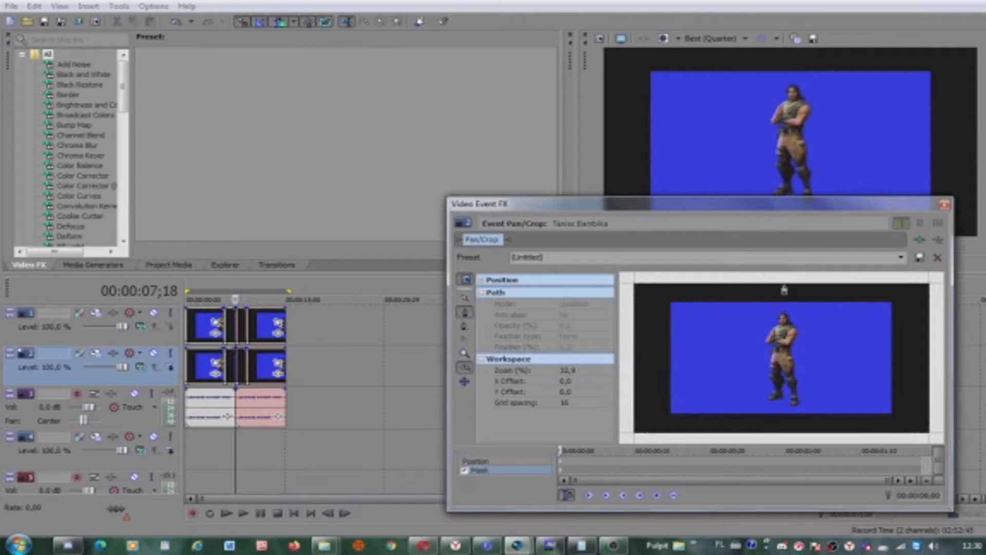
click(785, 286)
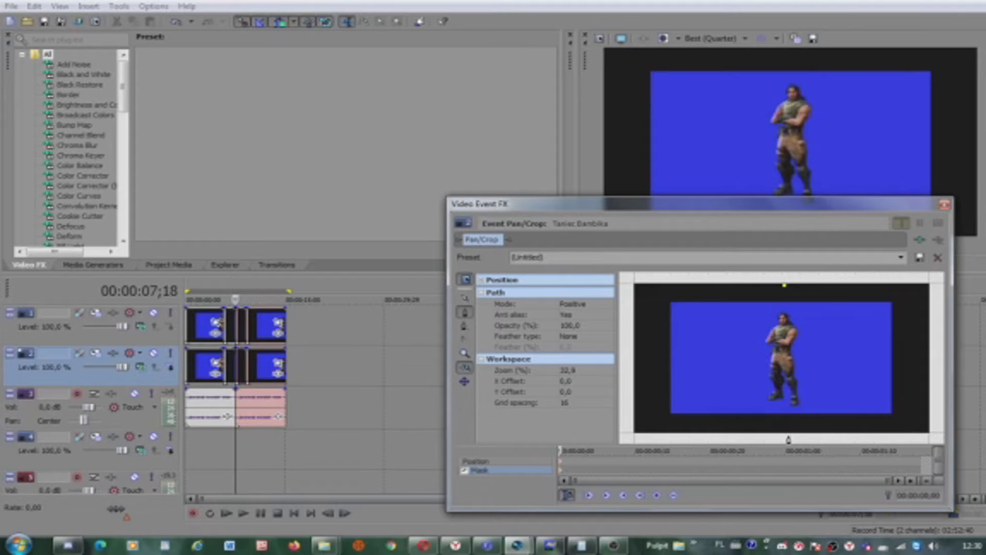
click(790, 435)
click(929, 436)
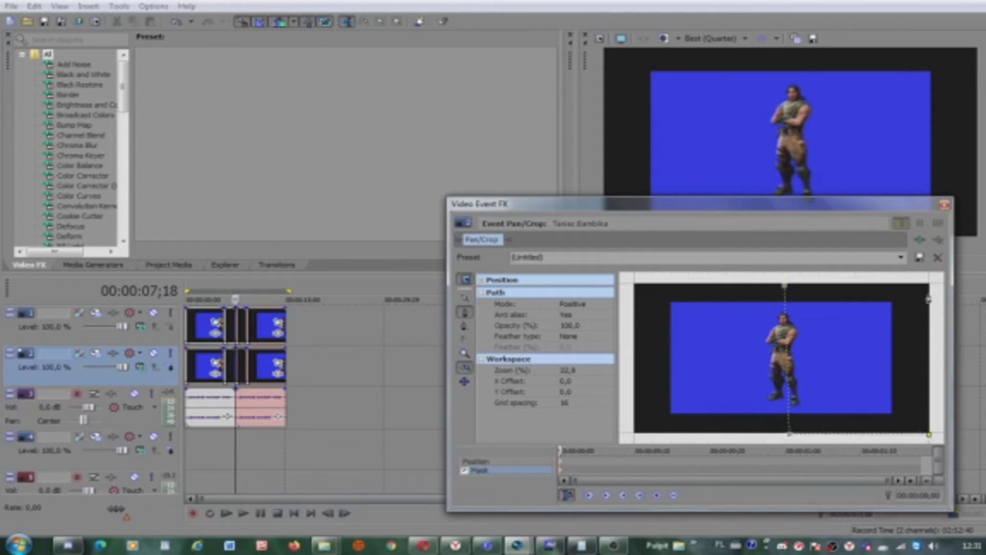
click(930, 285)
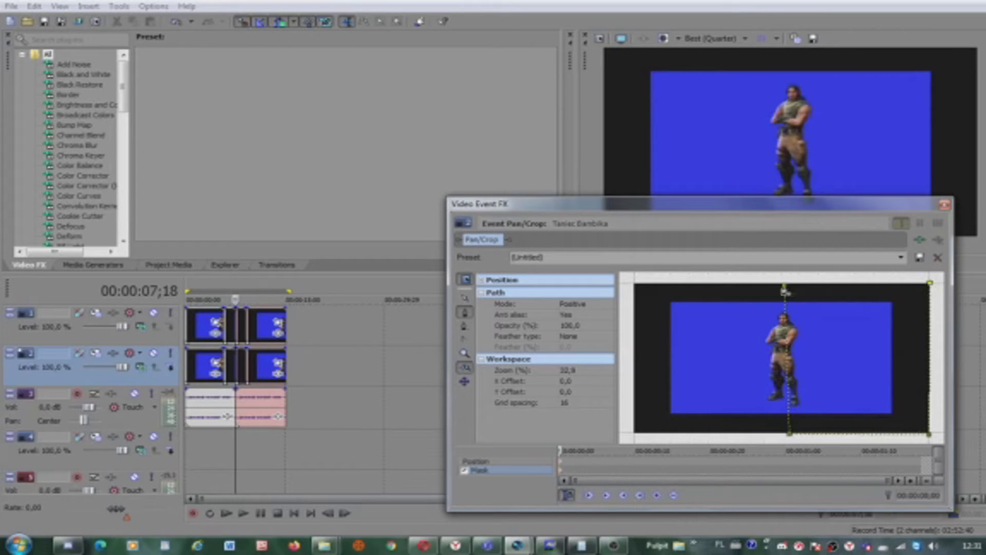
click(784, 291)
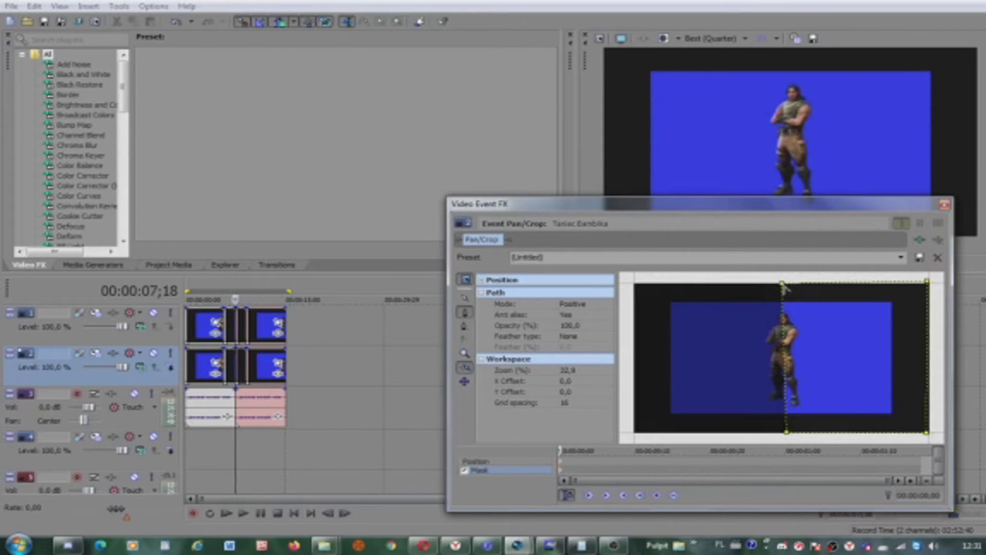
click(946, 206)
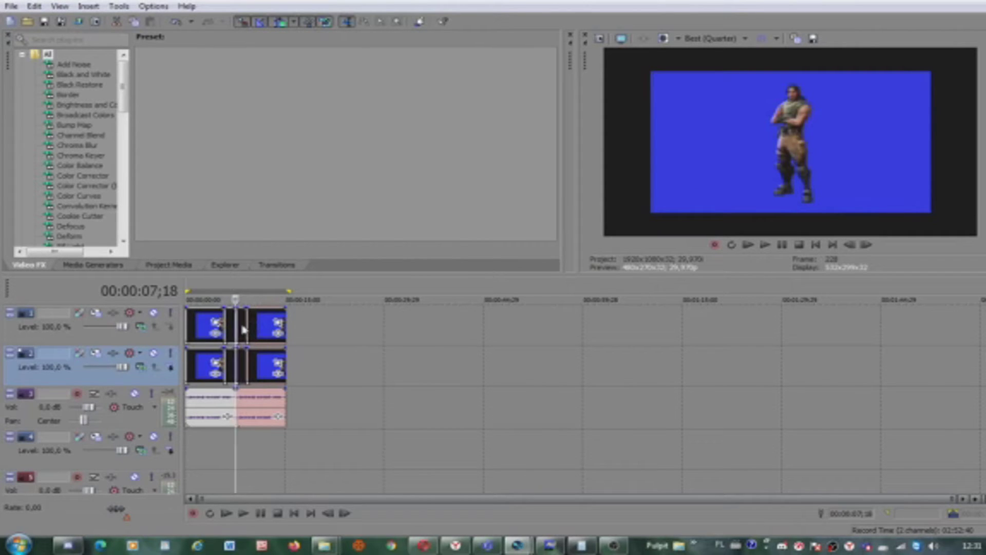
Step: In Event Pan/Crop, enable a mask on the top track's short event after the cut and draw it around the left half of the frame
right_click(242, 329)
click(303, 267)
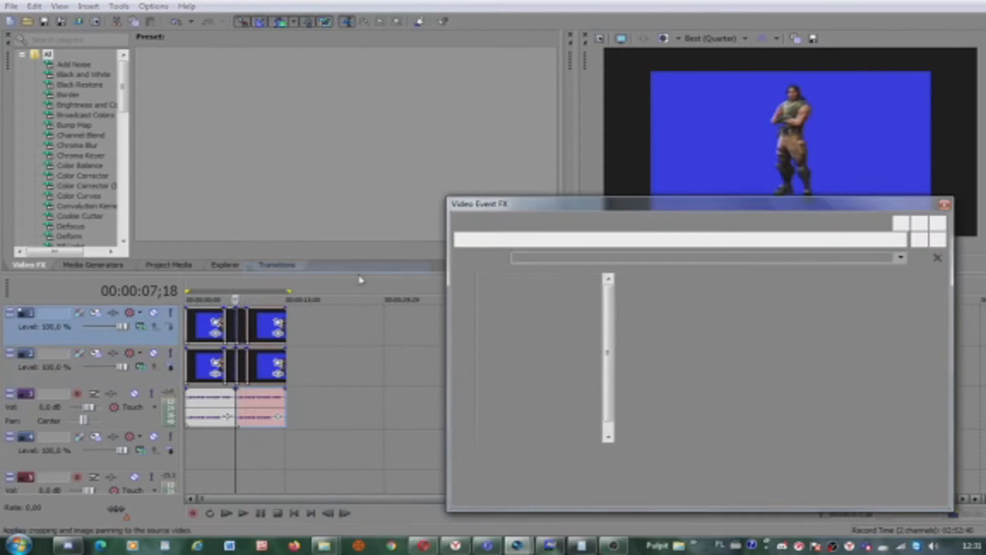
click(476, 470)
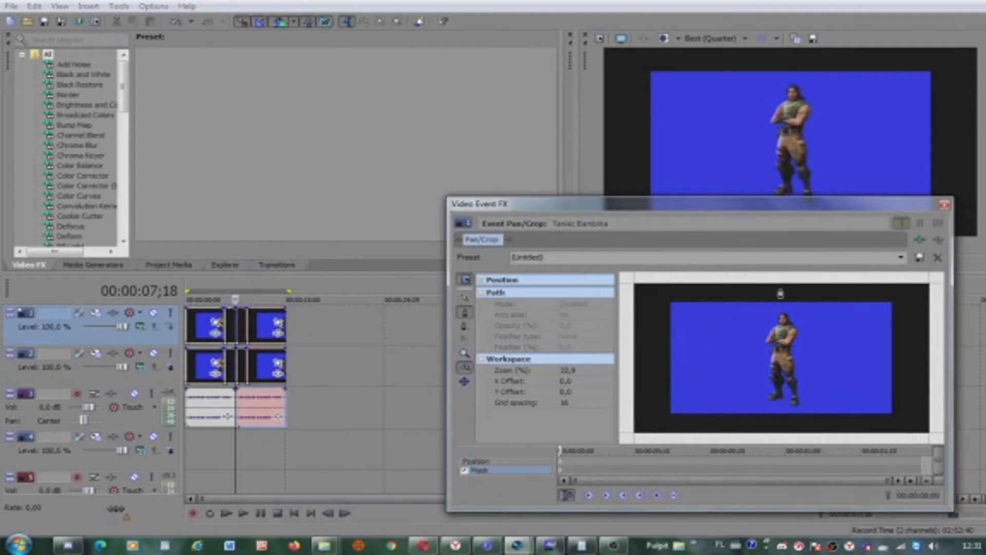
click(788, 284)
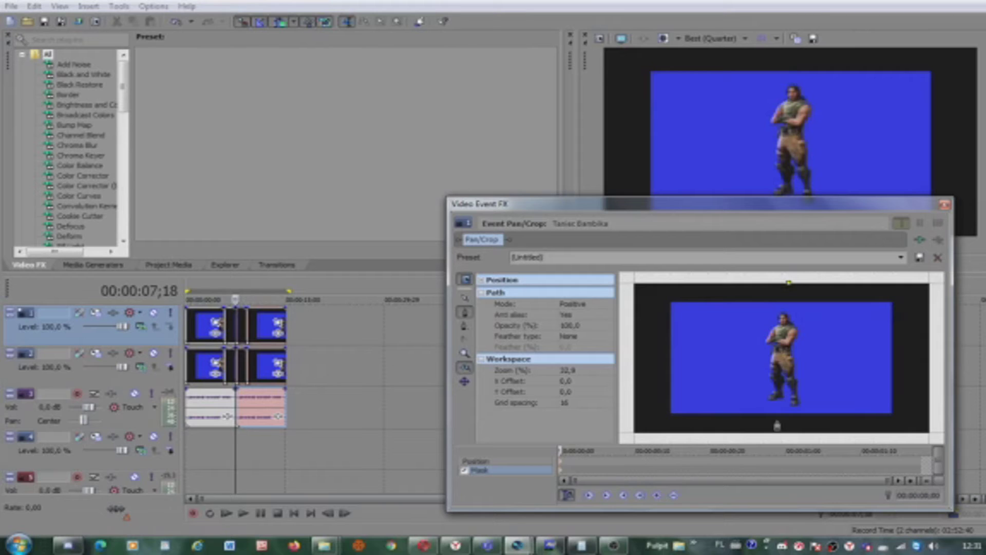
click(788, 438)
click(636, 435)
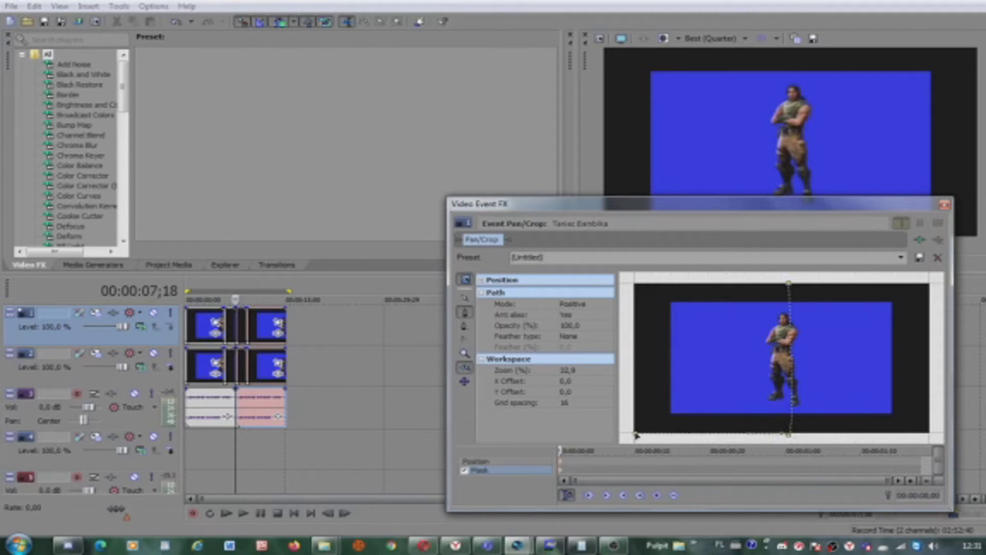
click(635, 283)
click(789, 284)
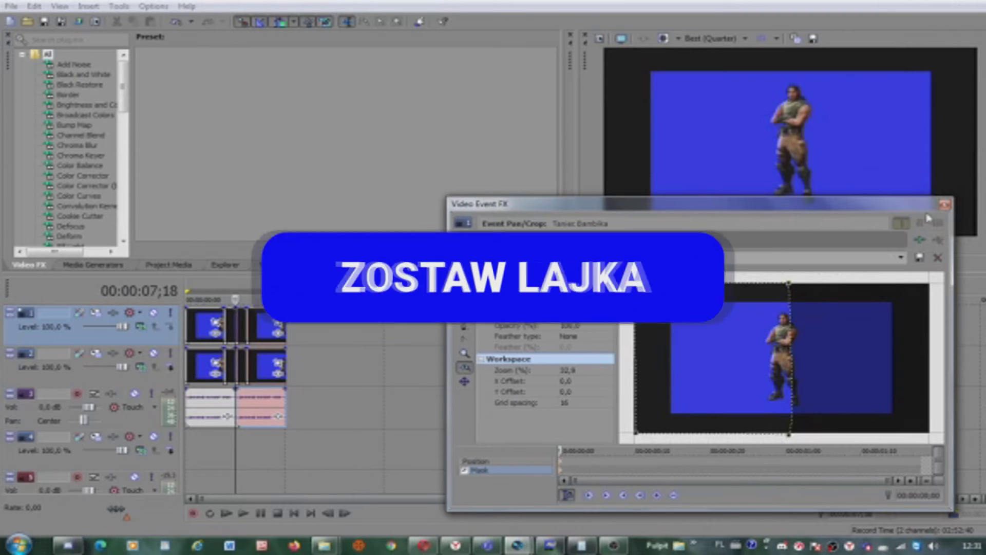
click(947, 203)
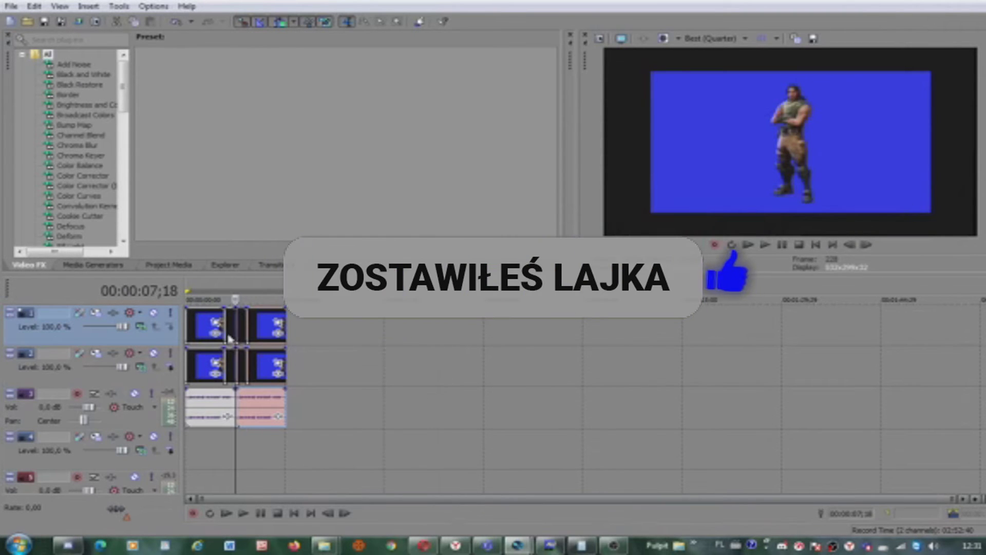
Step: For the top track's short event before the cut, shift the Pan/Crop position at 00:00:01;22 horizontally to X Center 1920, keeping Y Center 360
right_click(232, 337)
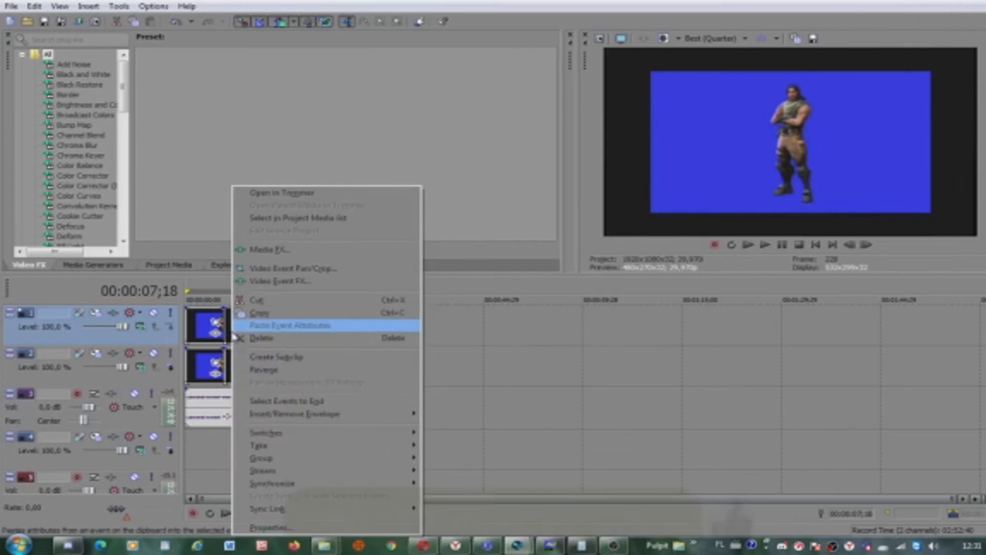
click(296, 267)
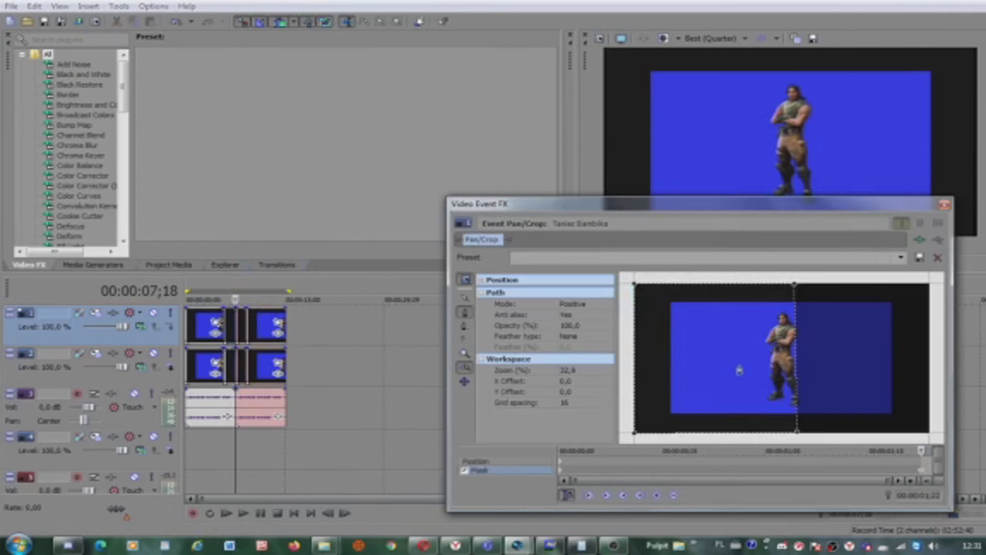
click(478, 463)
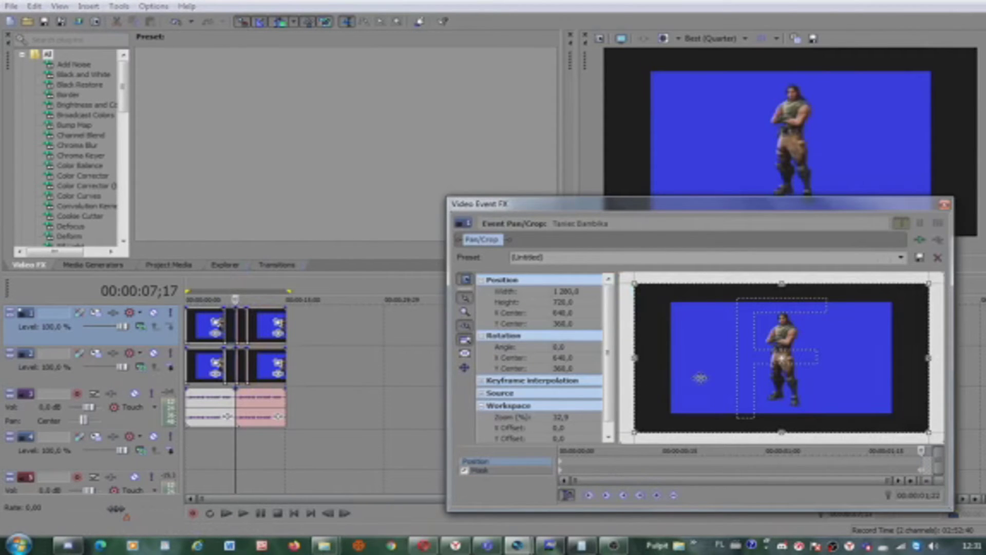
drag(724, 375, 787, 374)
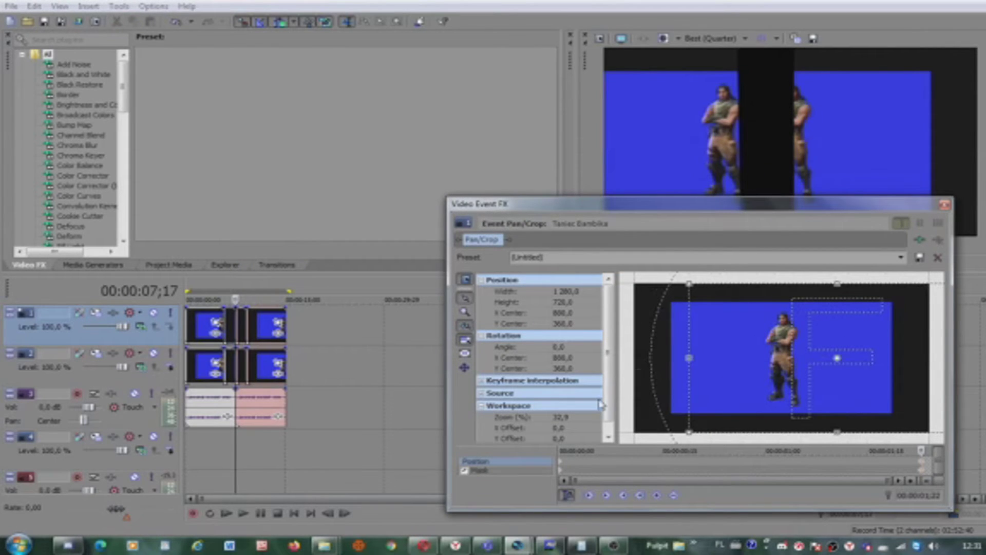
drag(775, 364, 983, 364)
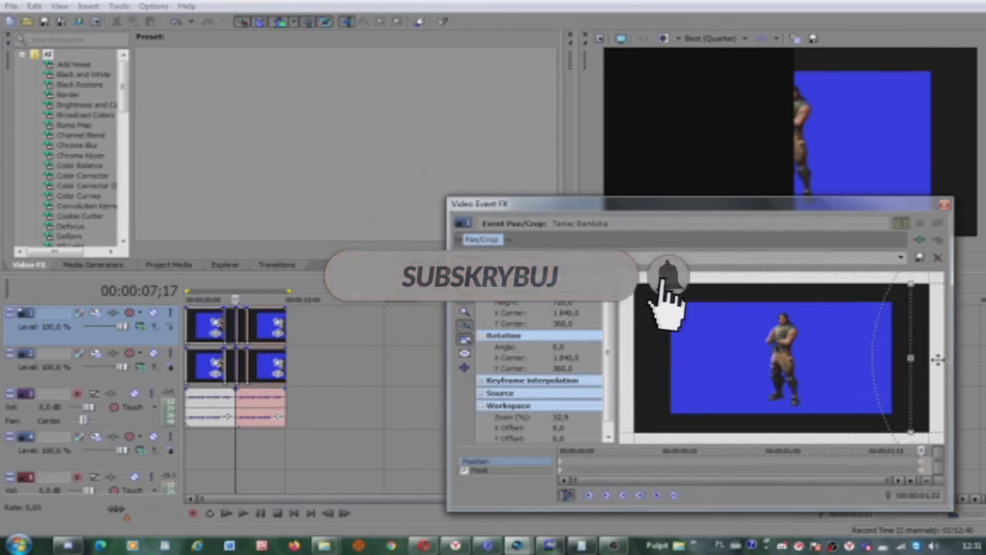
drag(935, 368, 942, 368)
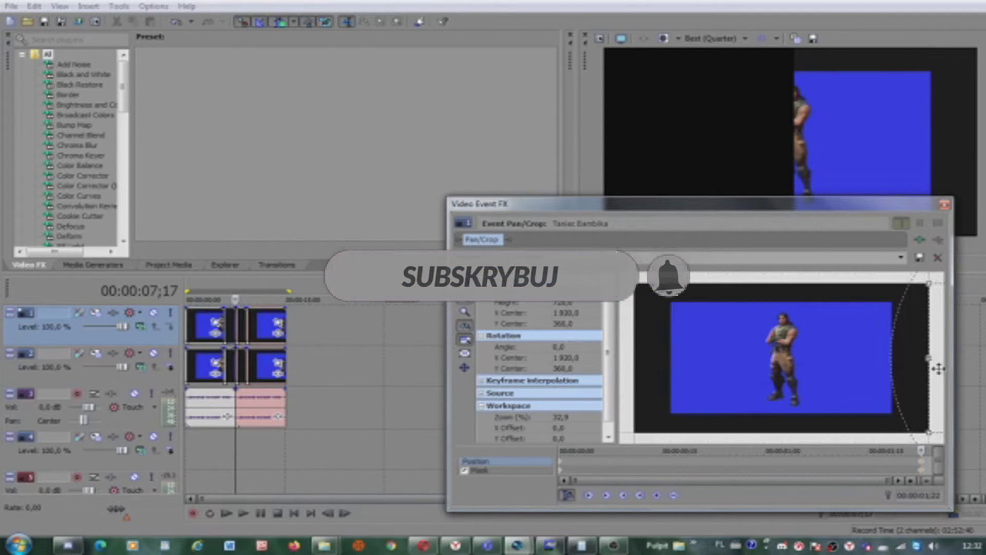
click(944, 207)
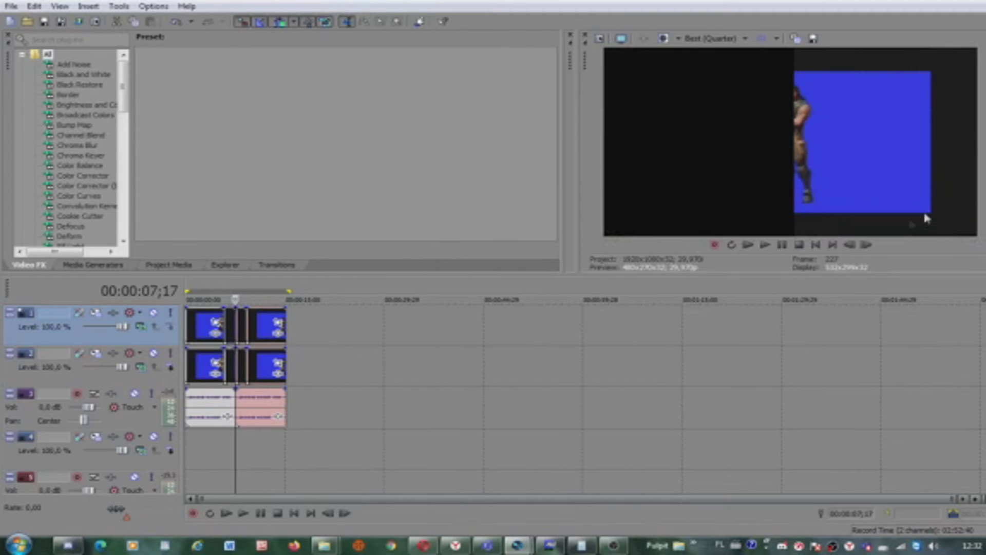
Step: For the second track's short event before the cut, shift the Pan/Crop position at 00:00:01;22 horizontally to X Center -640
right_click(231, 366)
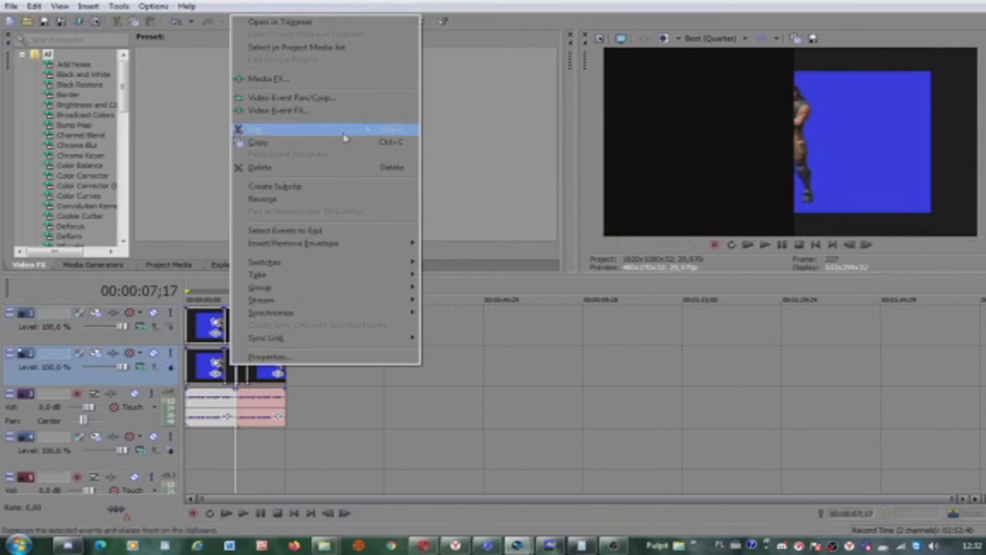
click(392, 98)
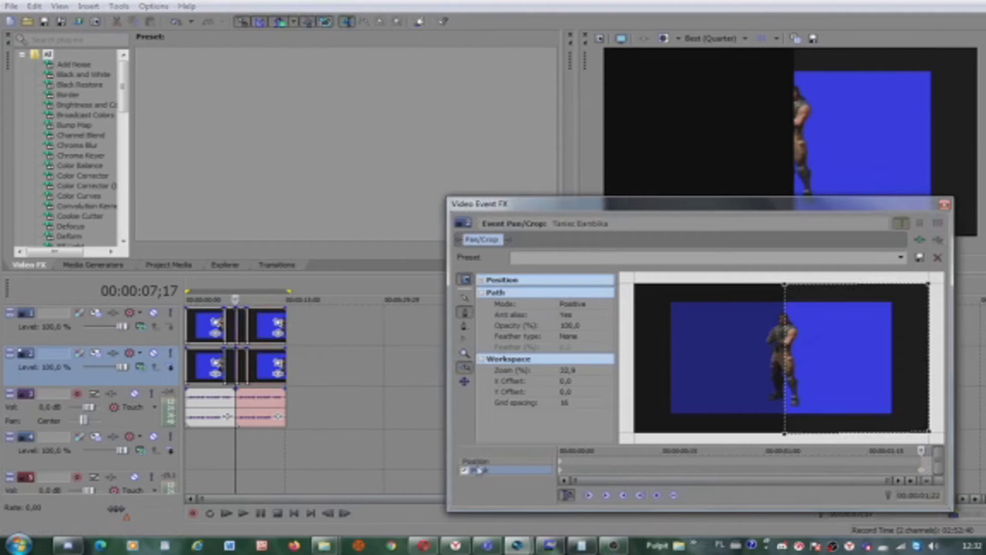
click(482, 463)
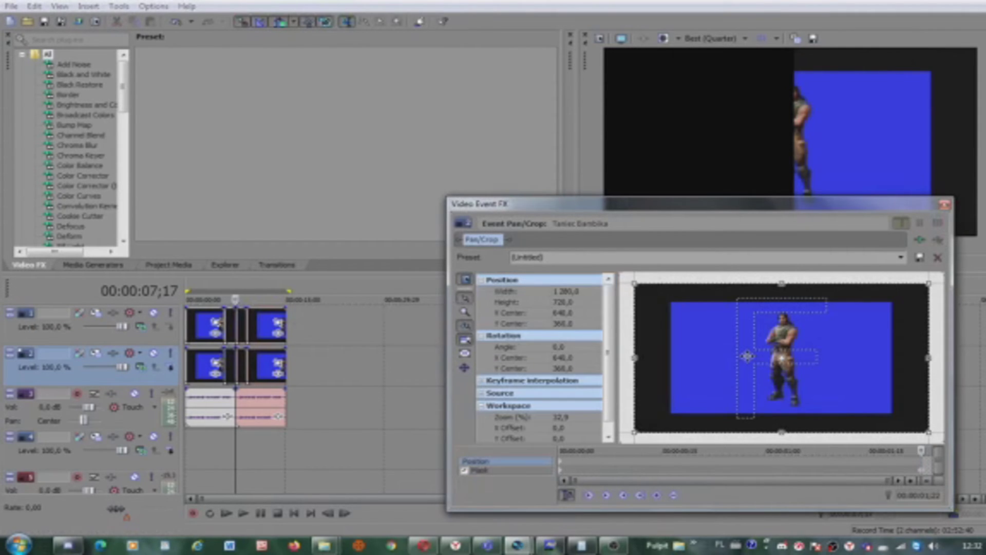
drag(763, 354, 478, 352)
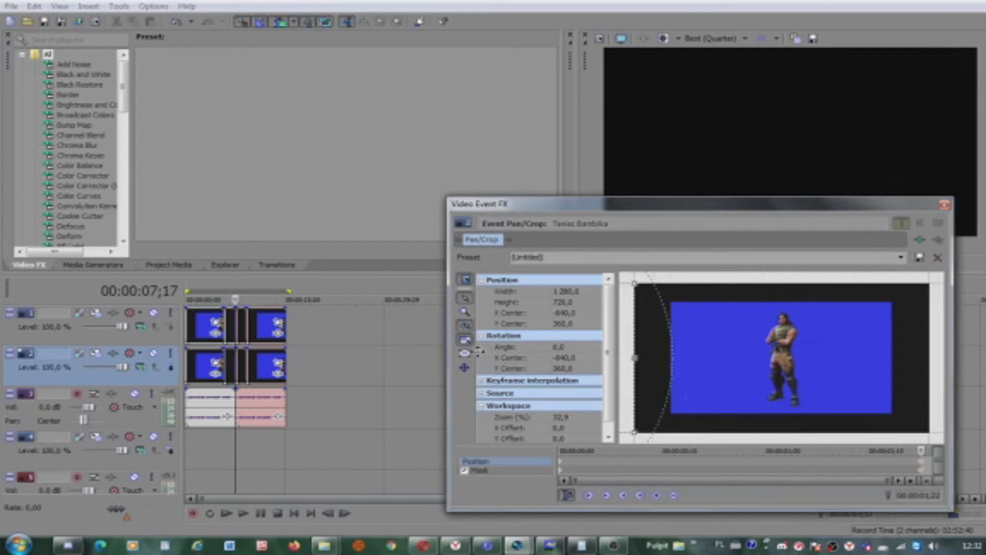
click(944, 206)
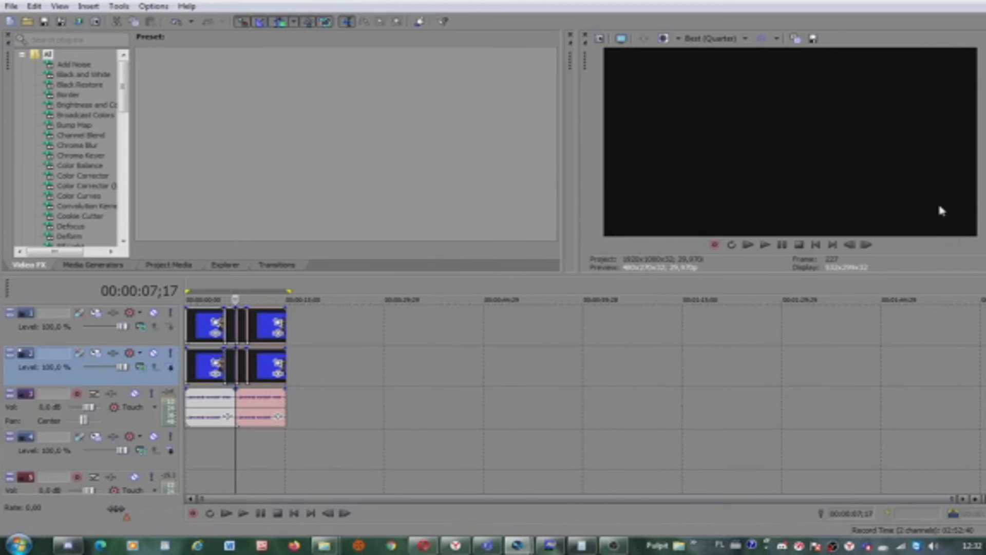
Step: For the second track's short event after the cut, shift the starting Pan/Crop position horizontally to X Center -640, keeping Y Center 360
right_click(242, 373)
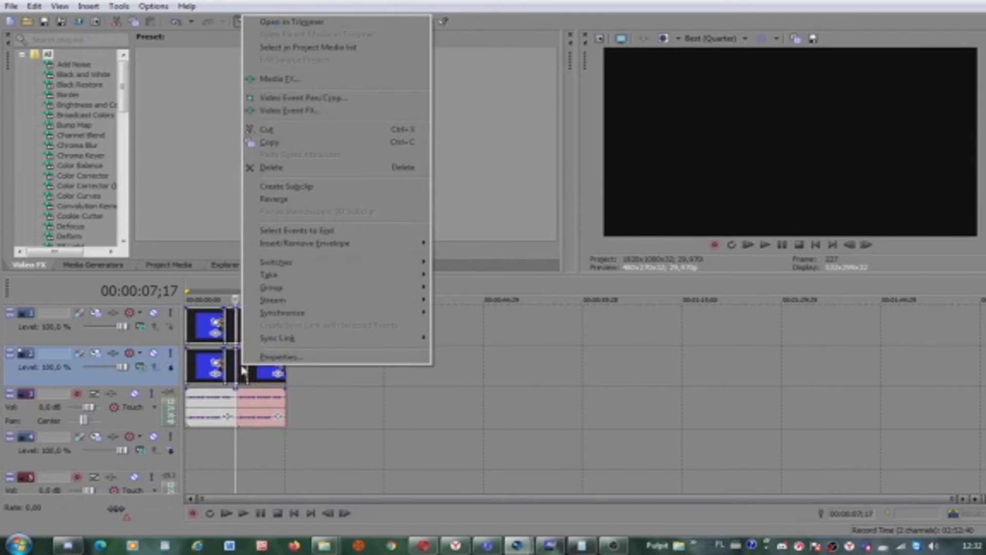
click(320, 98)
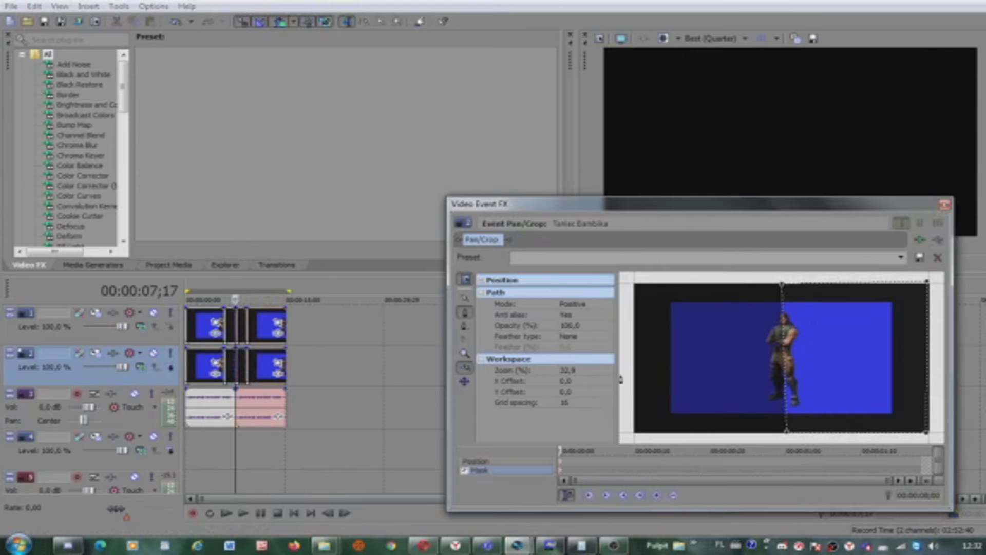
click(513, 465)
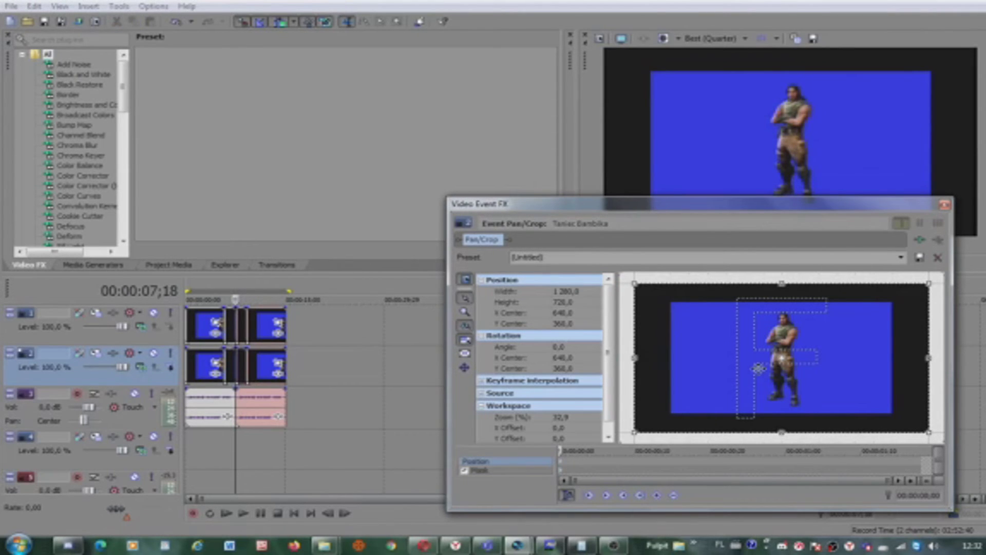
drag(751, 368, 468, 368)
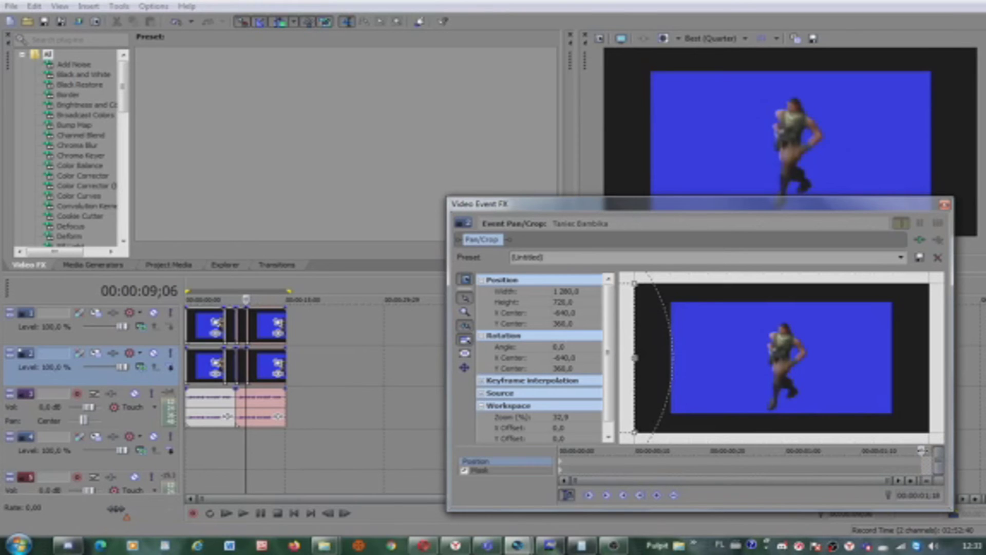
Step: At 00:00:01;17 of the second track's event, return the Pan/Crop position to X Center 640, Y Center 360, and close the Pan/Crop settings
drag(921, 451, 914, 450)
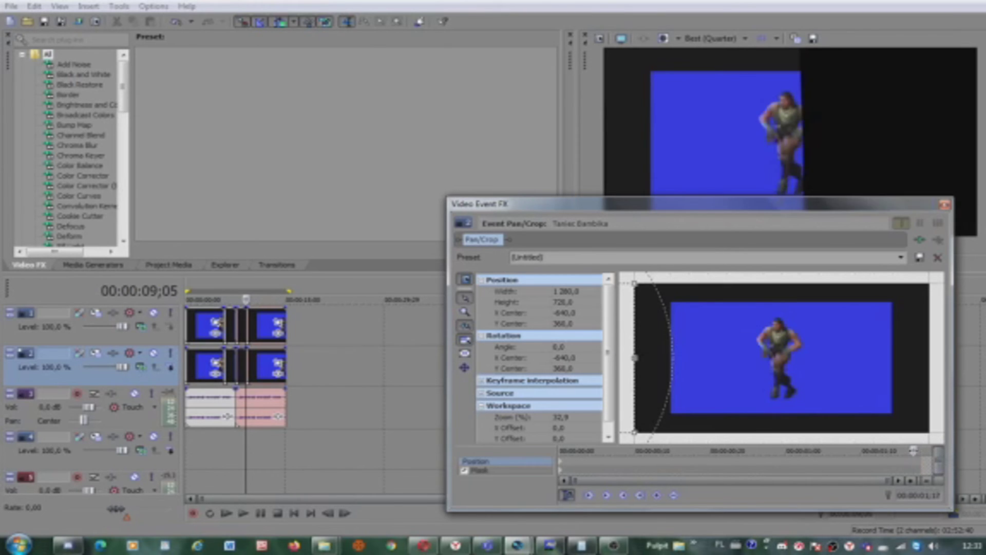
drag(626, 382, 928, 382)
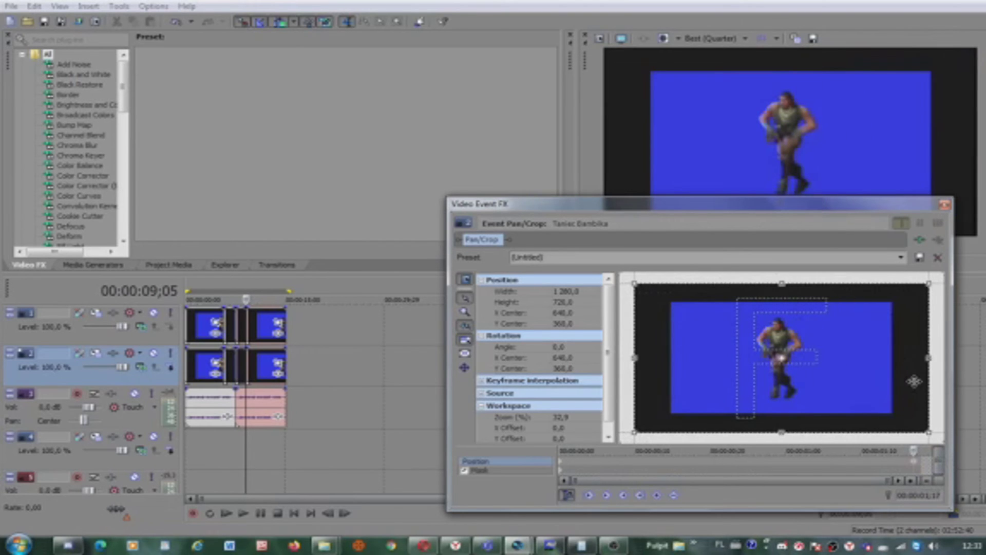
click(945, 206)
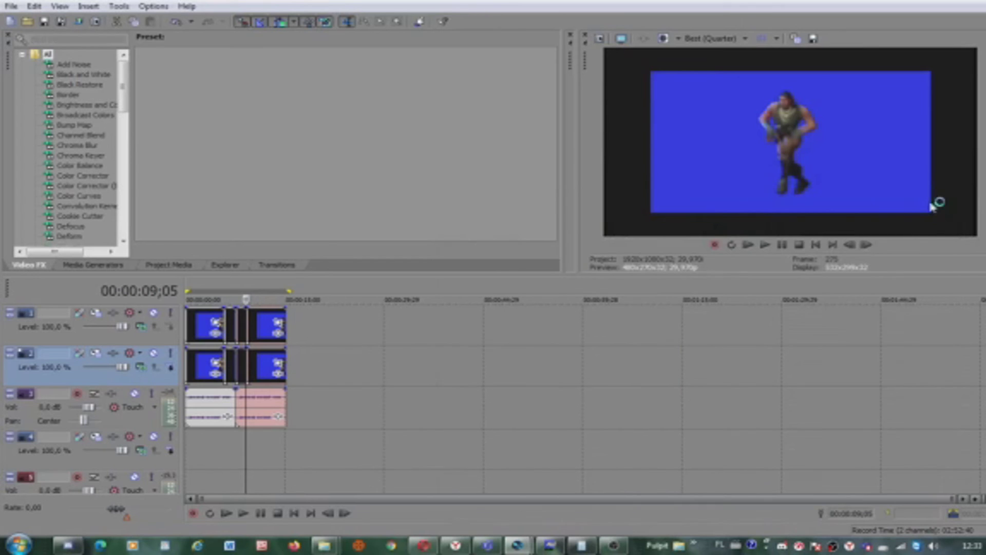
Step: For the top track's short event after the cut, shift the starting Pan/Crop position horizontally to X Center 1920, keeping Y Center 360
right_click(243, 335)
click(335, 273)
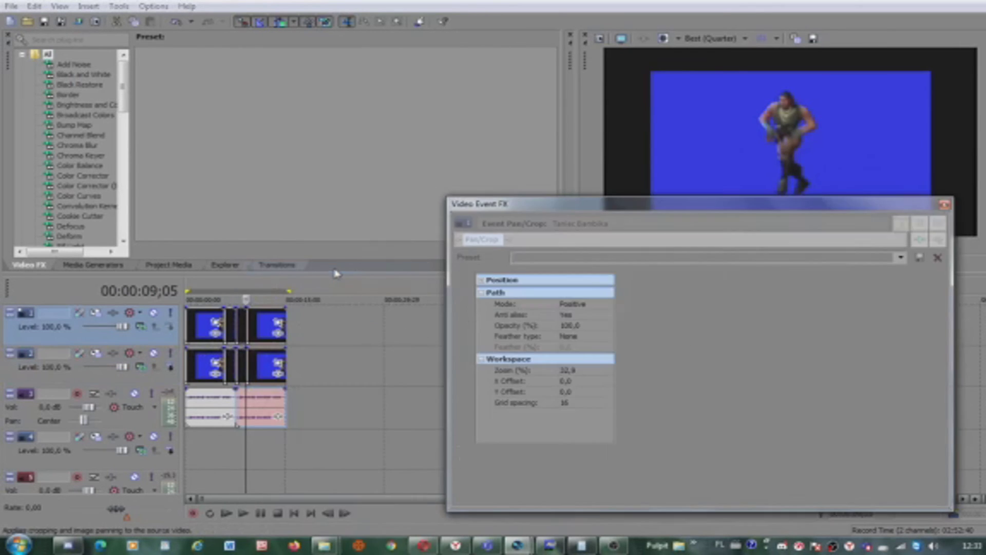
click(541, 464)
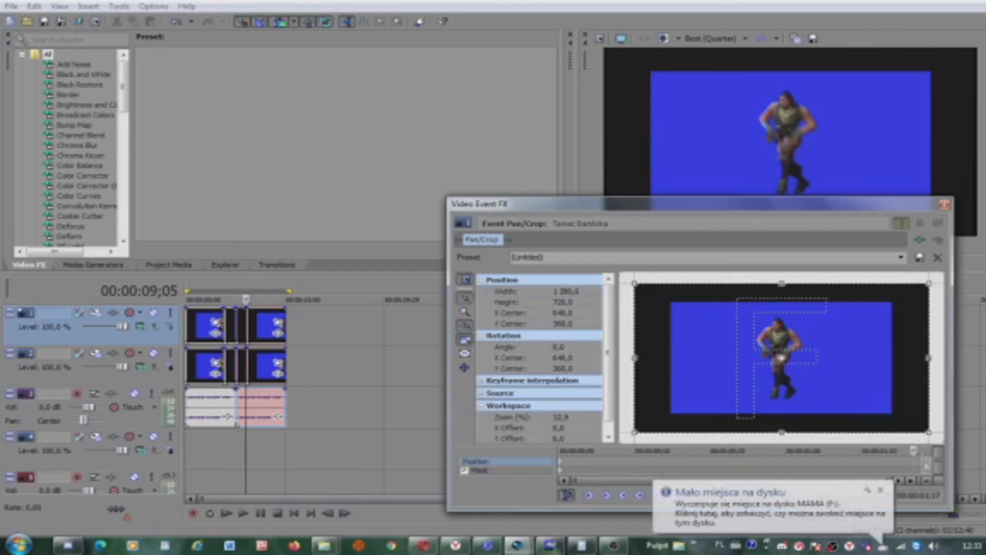
drag(758, 456, 560, 452)
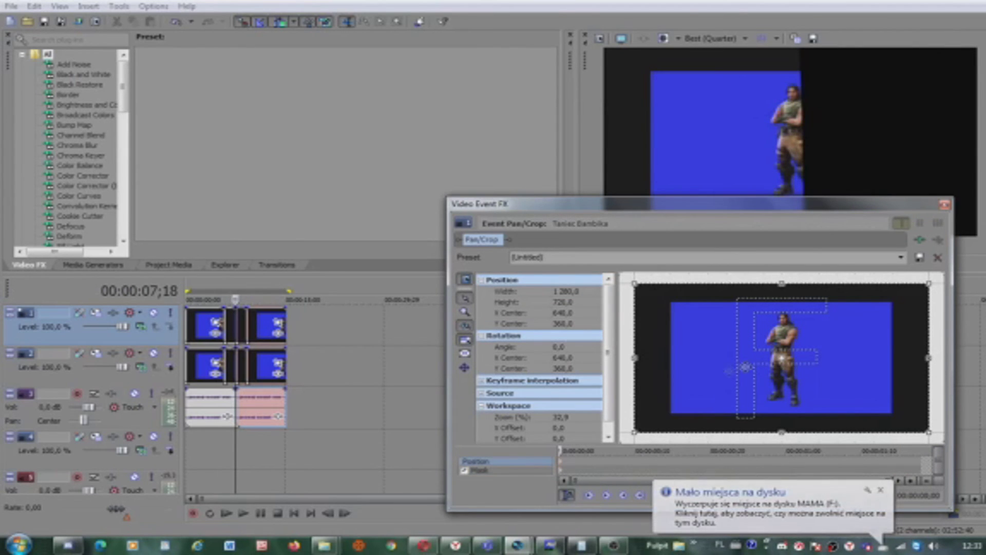
drag(756, 367, 981, 371)
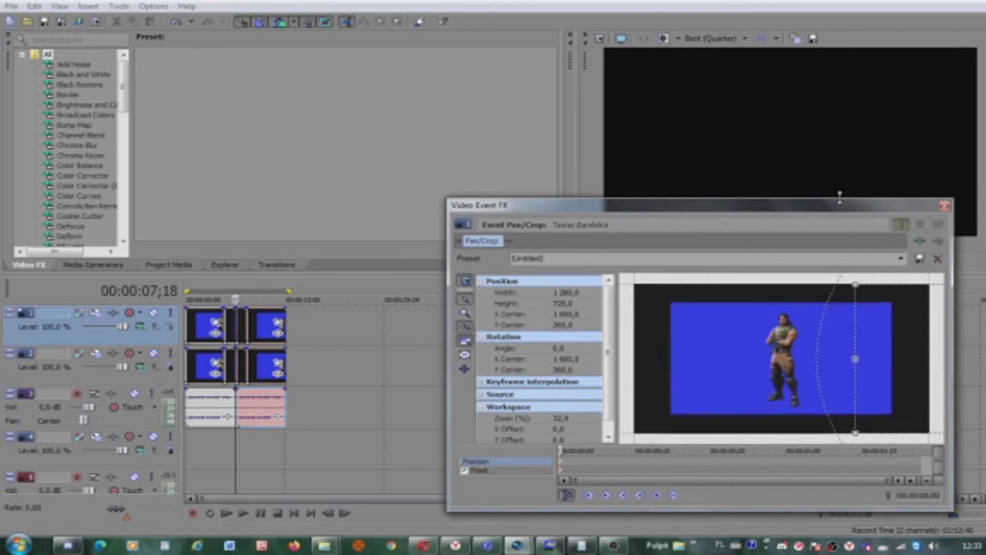
drag(856, 205, 509, 108)
drag(534, 267, 604, 269)
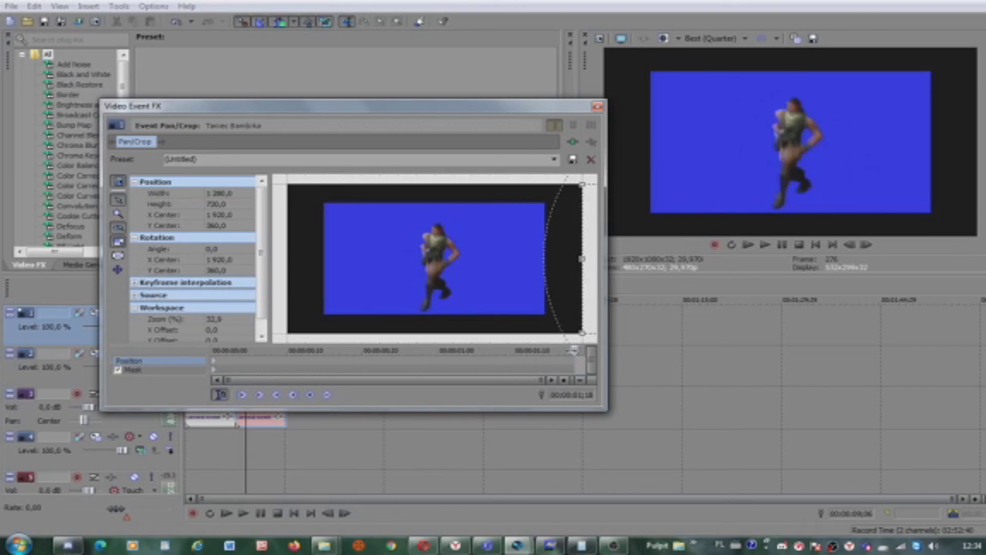
Step: At 00:00:01;17 of the top track's event, return the Pan/Crop position to X Center 640, Y Center 360, and close the Pan/Crop settings
drag(574, 351, 567, 350)
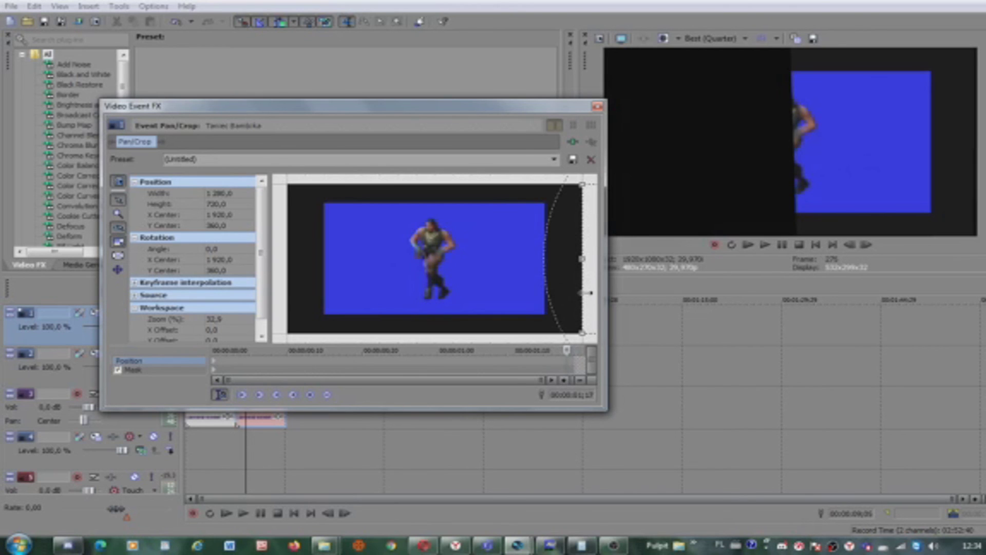
drag(588, 292, 300, 291)
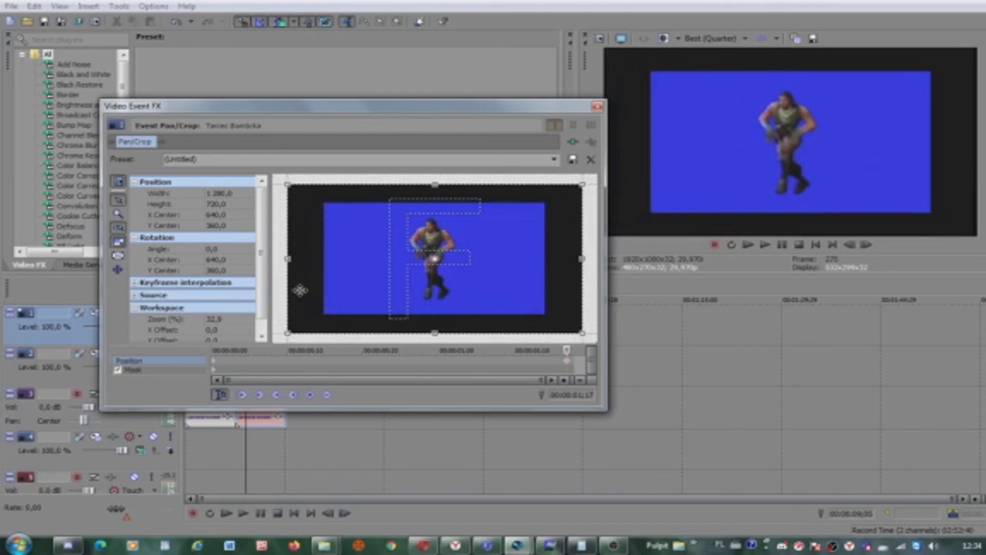
click(598, 106)
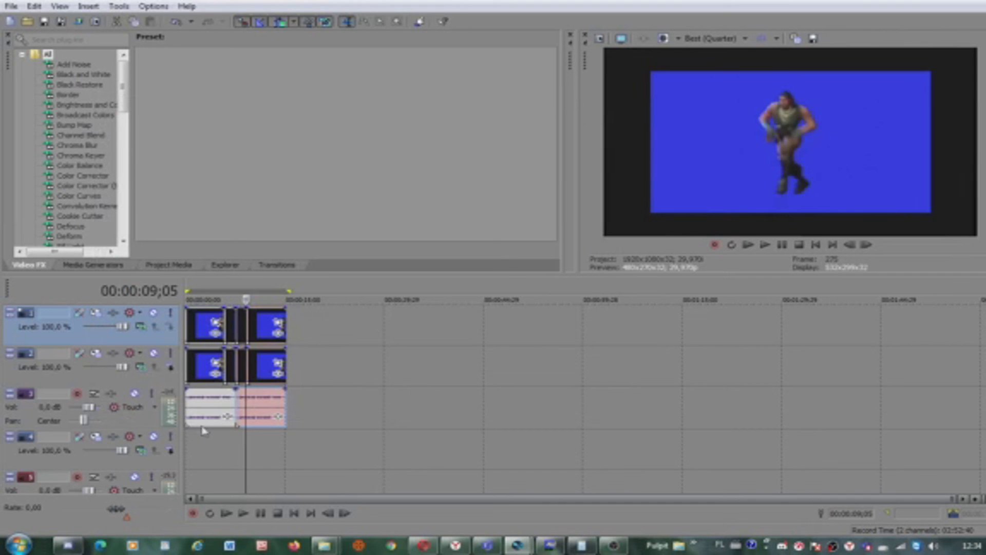
Step: Play the timeline from shortly before the split to review the finished transition
click(203, 451)
key(space)
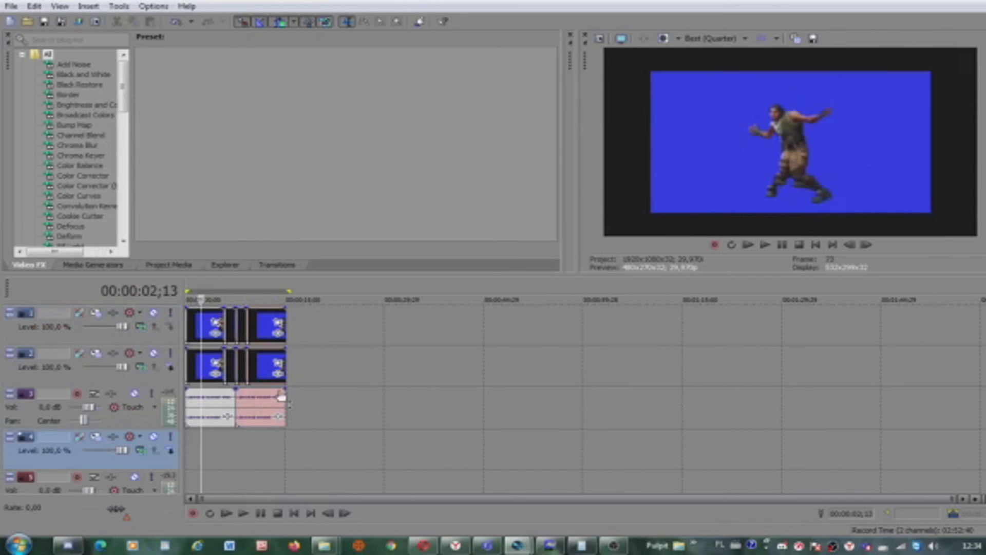